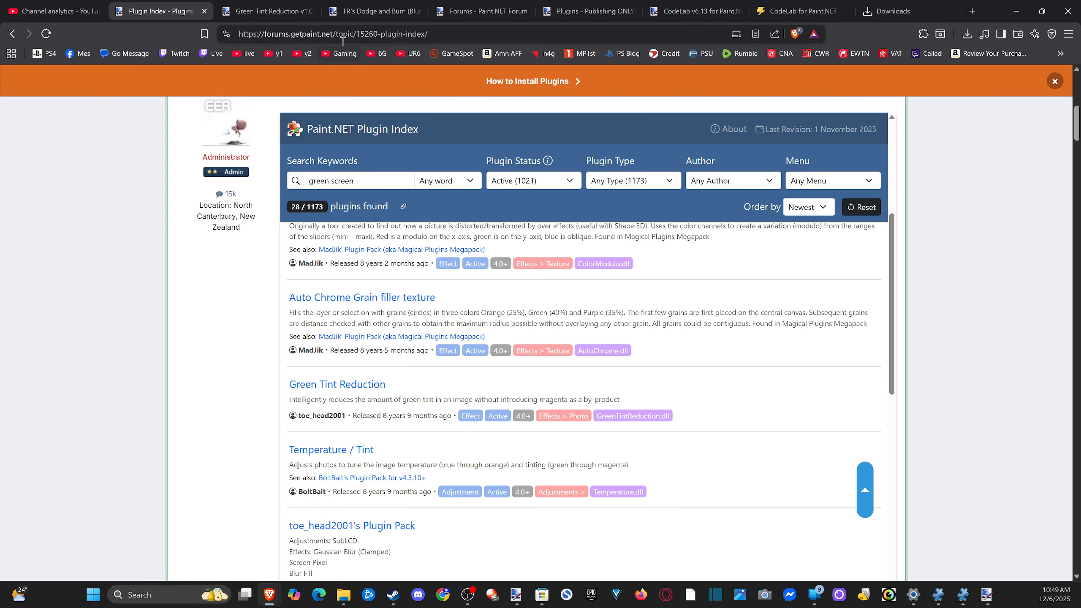
Go to Google and search for "paint net plugins"
{"action": "left_click", "coordinate": [341, 40]}
{"action": "type", "text": "go"}
{"action": "key", "text": "Return"}
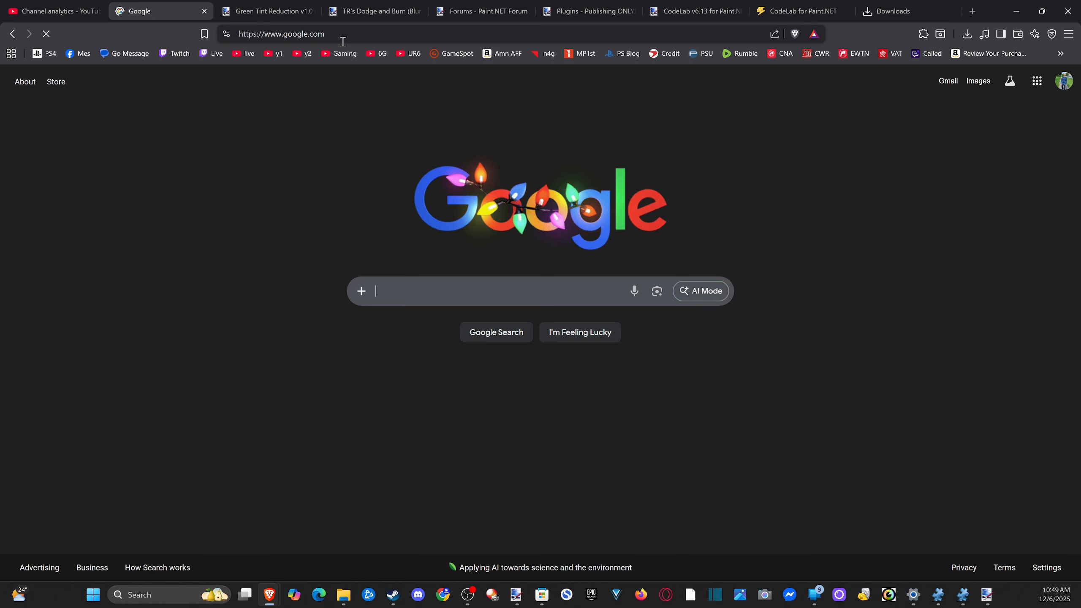
{"action": "type", "text": "paint net"}
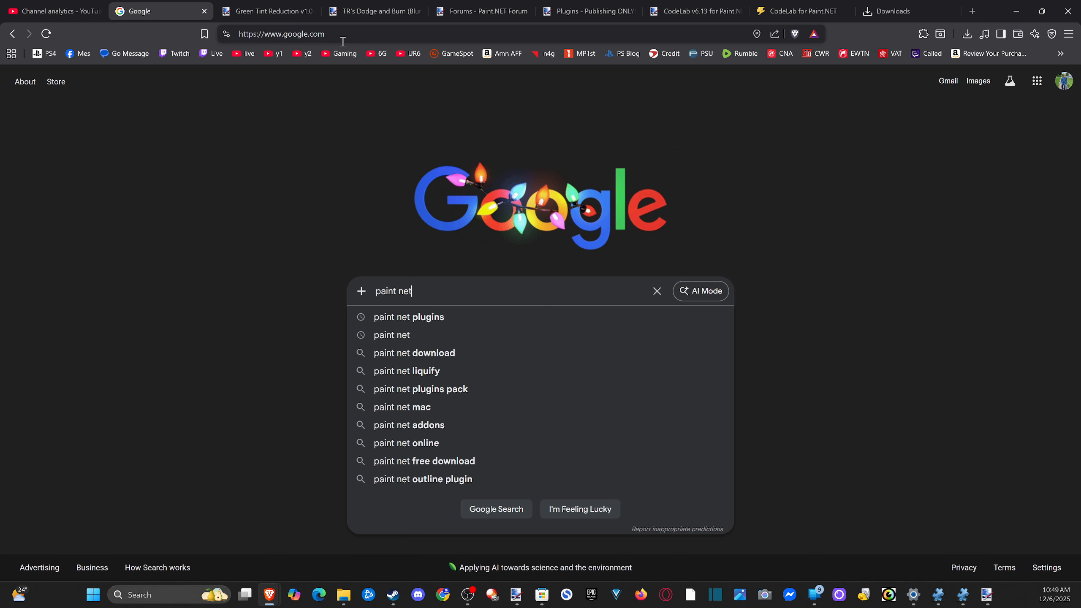
{"action": "key", "text": "Down"}
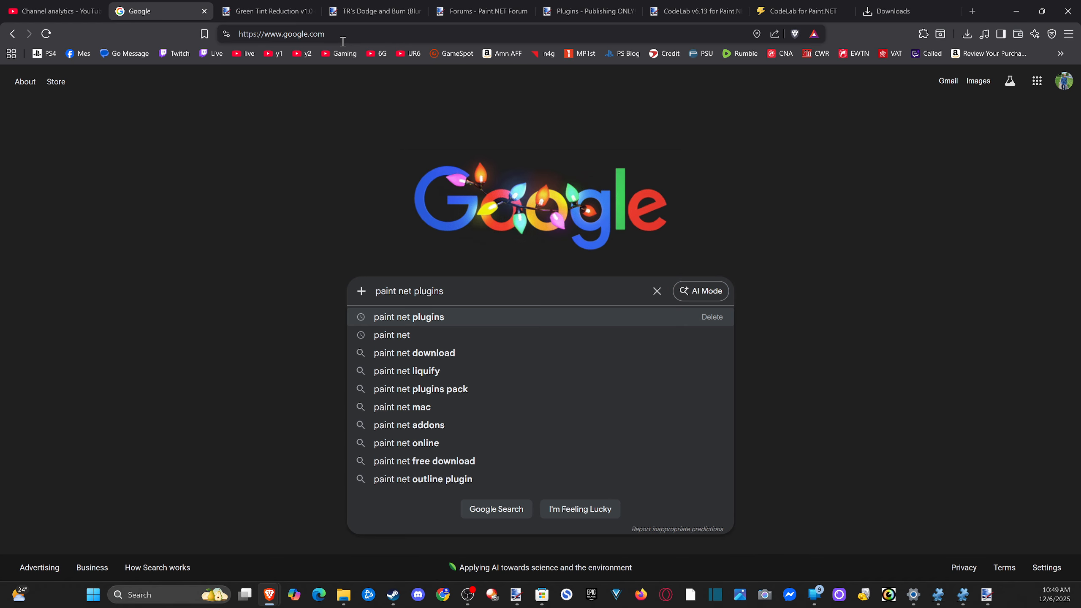
{"action": "key", "text": "Return"}
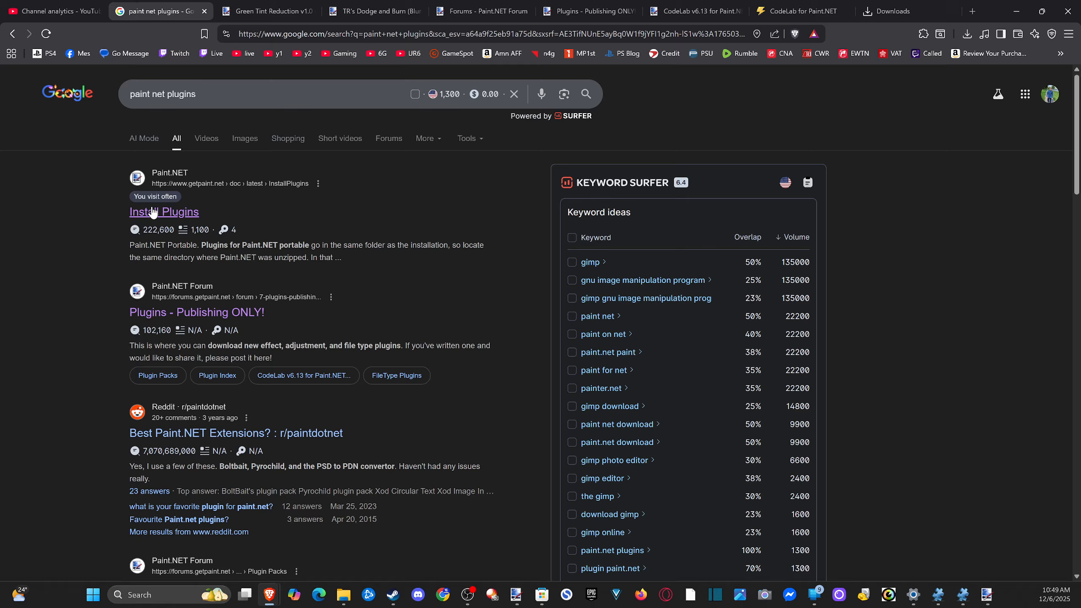
Open the Install Plugins documentation from the search results and follow its link to the Paint.NET forum's plugins section
{"action": "left_click", "coordinate": [181, 209]}
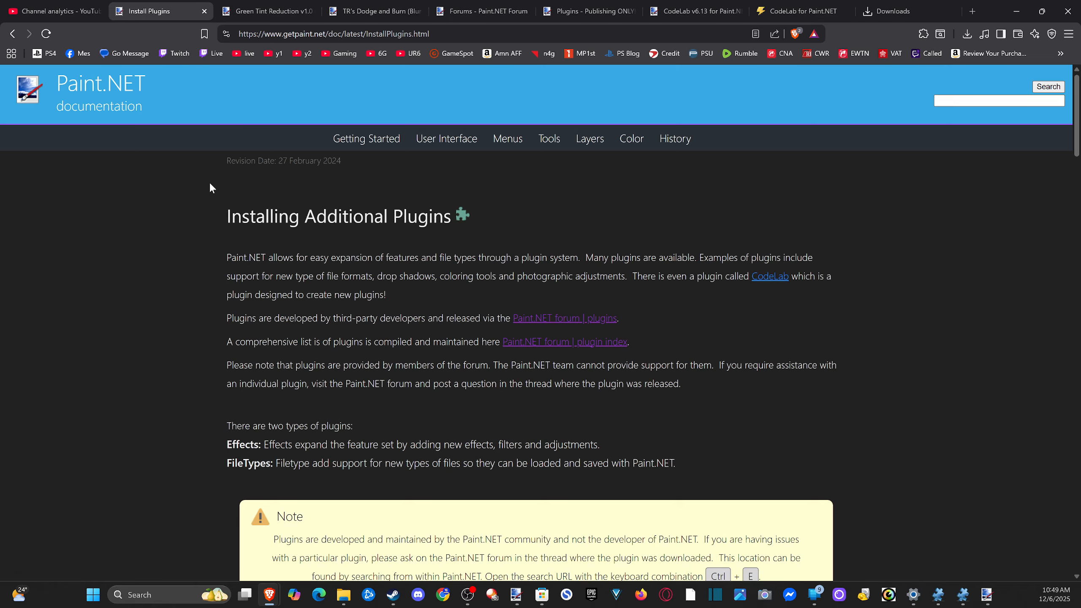
{"action": "scroll", "coordinate": [216, 243], "scroll_direction": "down", "scroll_amount": 1}
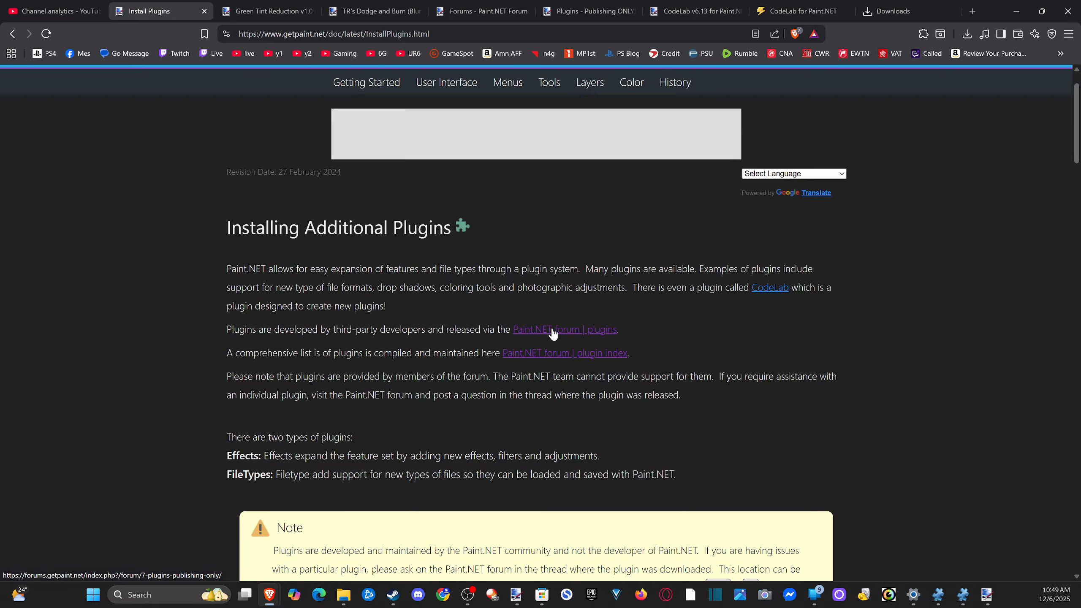
{"action": "left_click", "coordinate": [572, 329]}
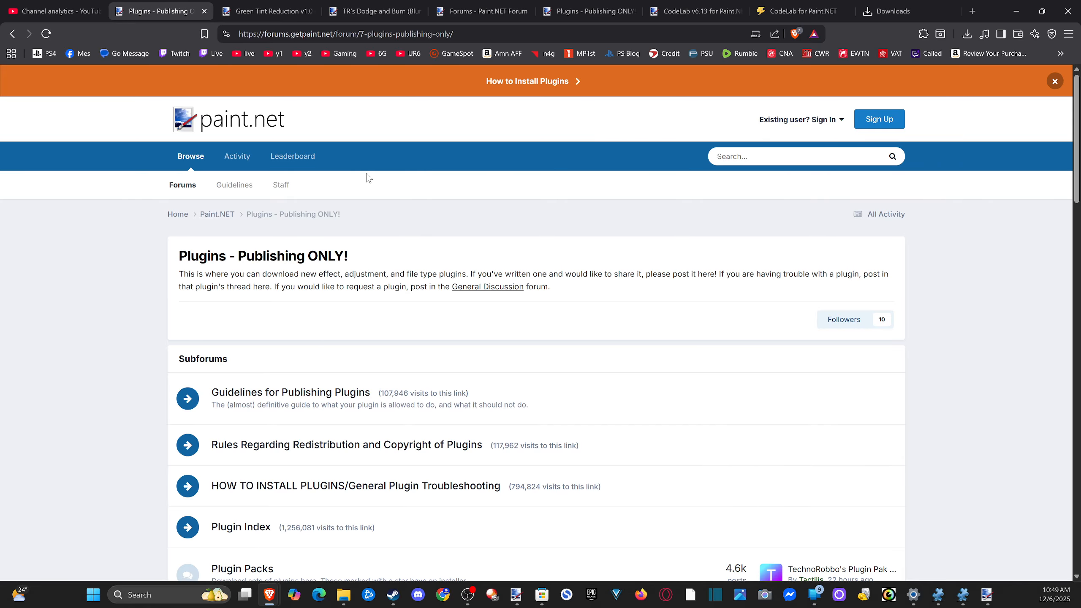
{"action": "scroll", "coordinate": [185, 199], "scroll_direction": "down", "scroll_amount": 2}
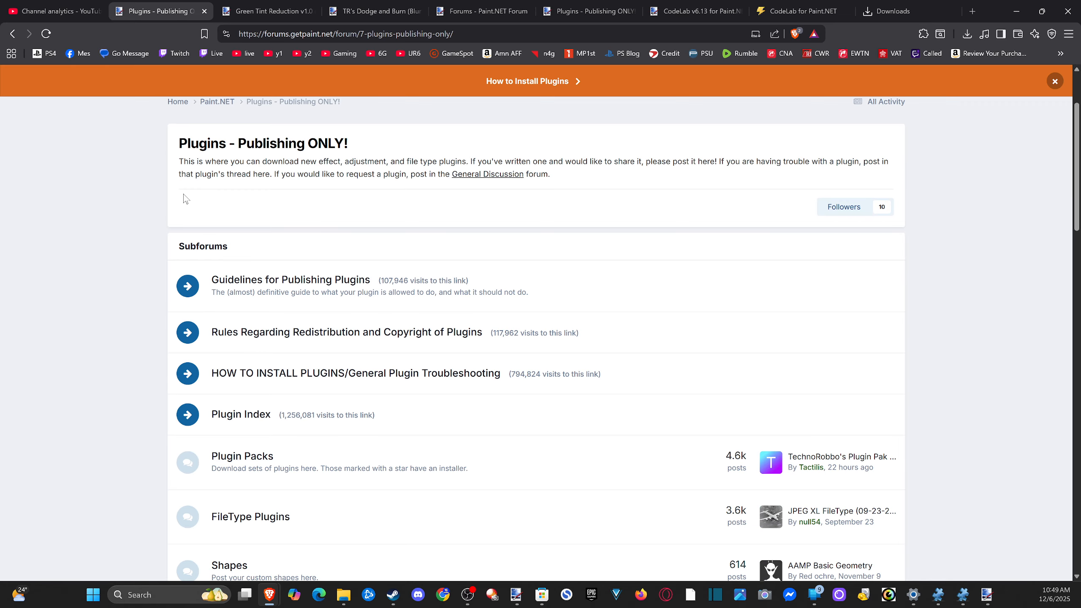
{"action": "scroll", "coordinate": [196, 221], "scroll_direction": "down", "scroll_amount": 2}
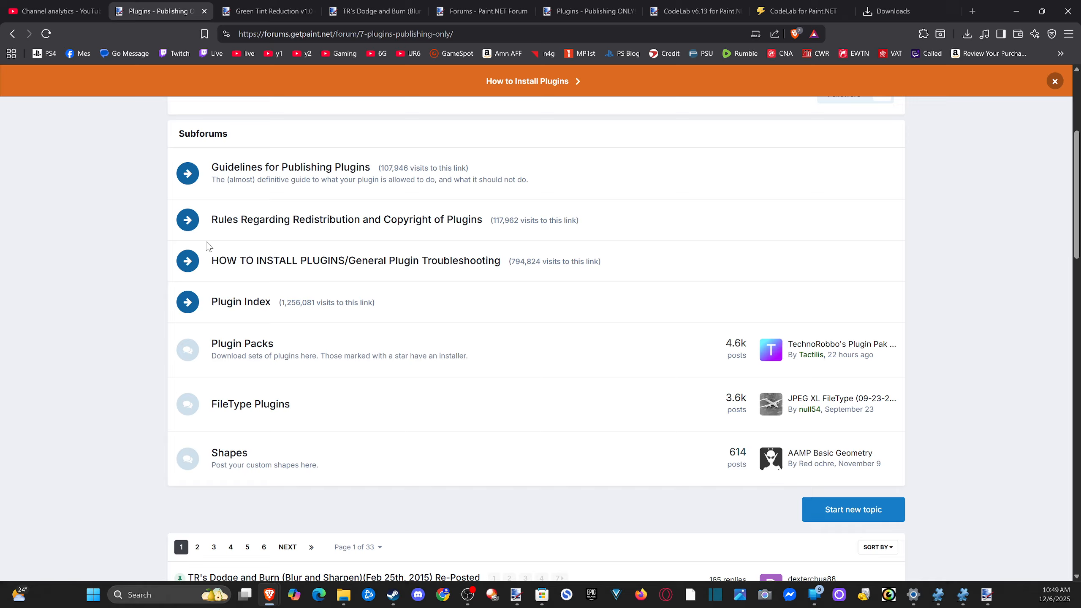
{"action": "left_click", "coordinate": [241, 312]}
{"action": "scroll", "coordinate": [415, 314], "scroll_direction": "down", "scroll_amount": 9}
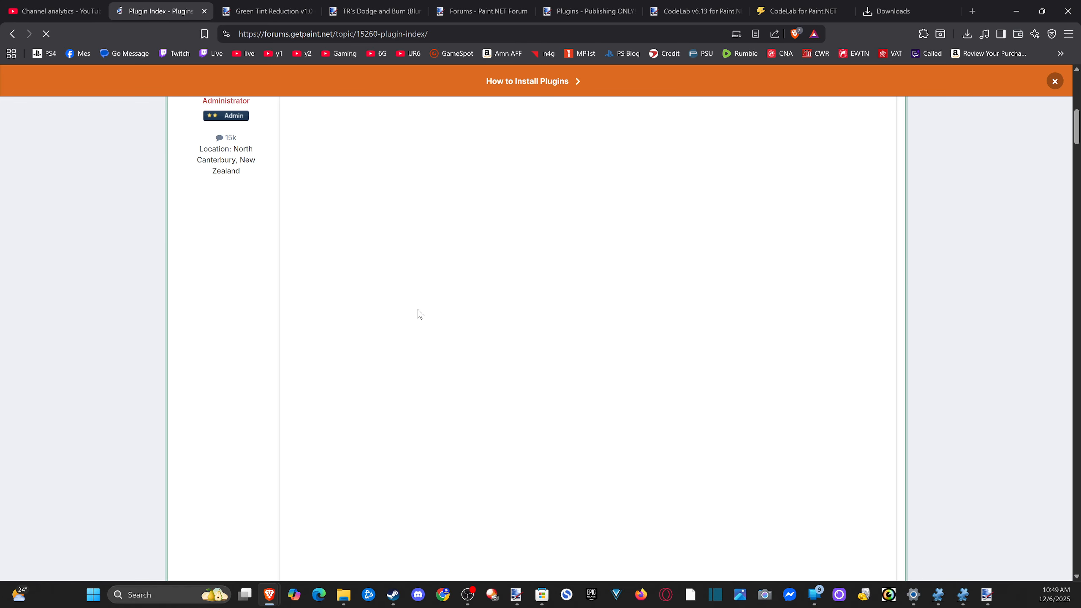
{"action": "scroll", "coordinate": [420, 314], "scroll_direction": "down", "scroll_amount": 10}
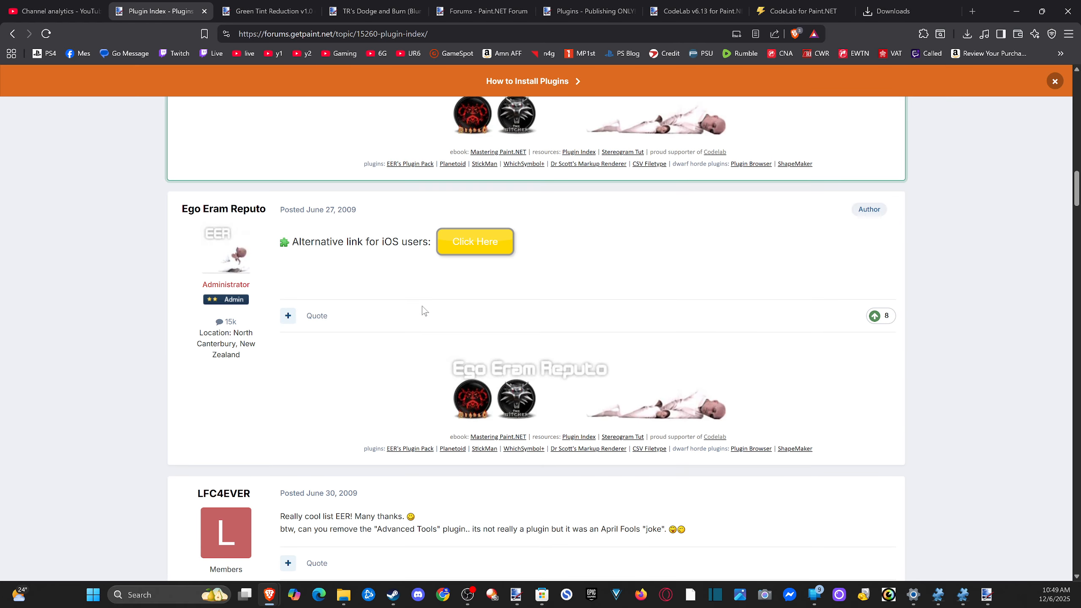
{"action": "scroll", "coordinate": [423, 310], "scroll_direction": "down", "scroll_amount": 3}
{"action": "scroll", "coordinate": [410, 307], "scroll_direction": "up", "scroll_amount": 9}
{"action": "key", "text": "alt+Left"}
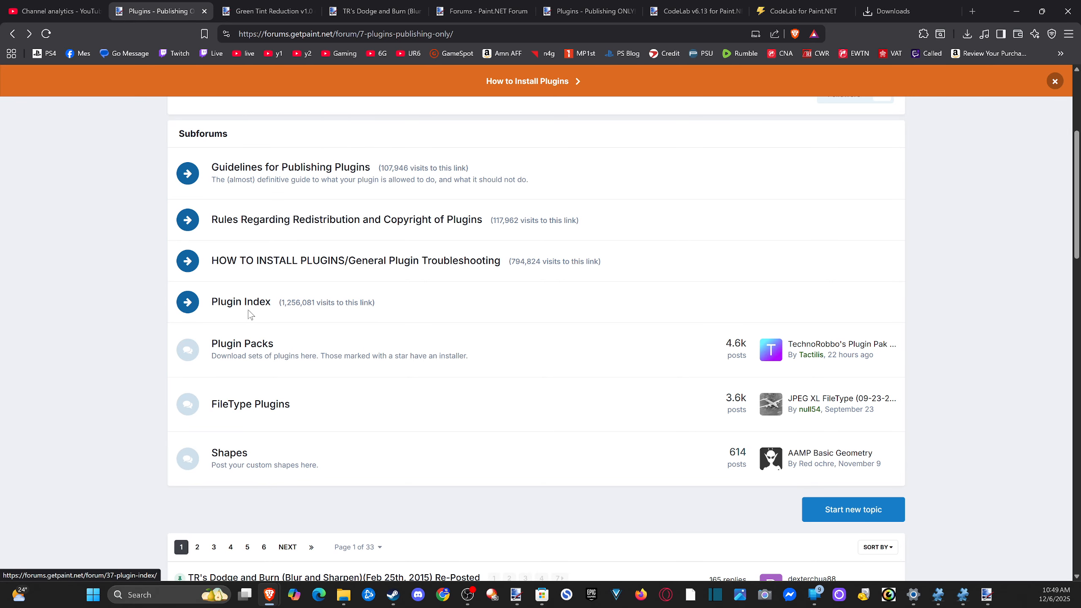
Open the Plugin Index from the forum's subforums and browse its list of plugins
{"action": "left_click", "coordinate": [255, 301]}
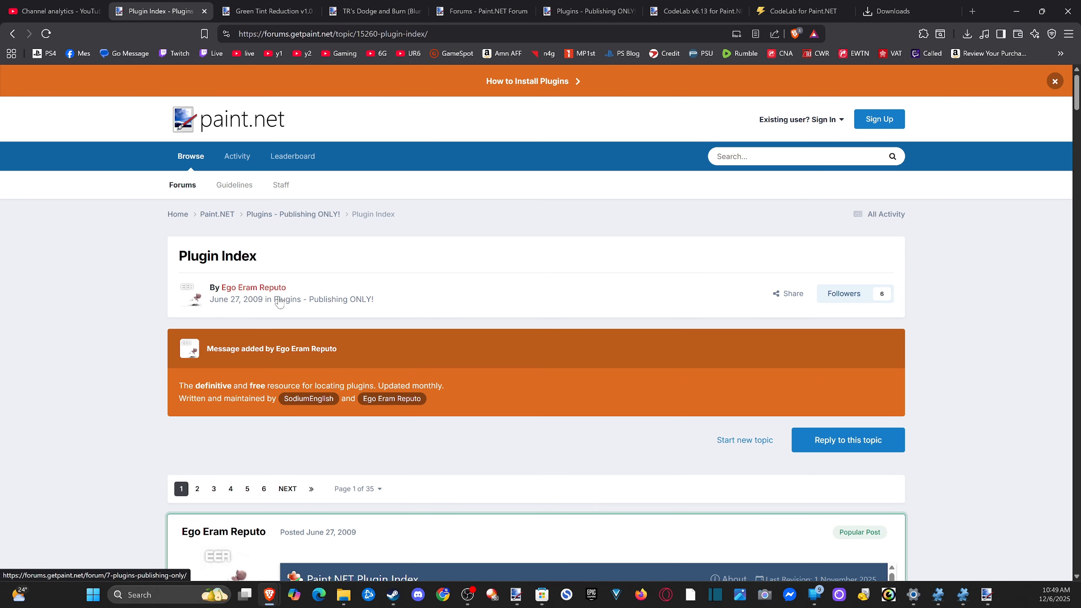
{"action": "scroll", "coordinate": [296, 262], "scroll_direction": "down", "scroll_amount": 5}
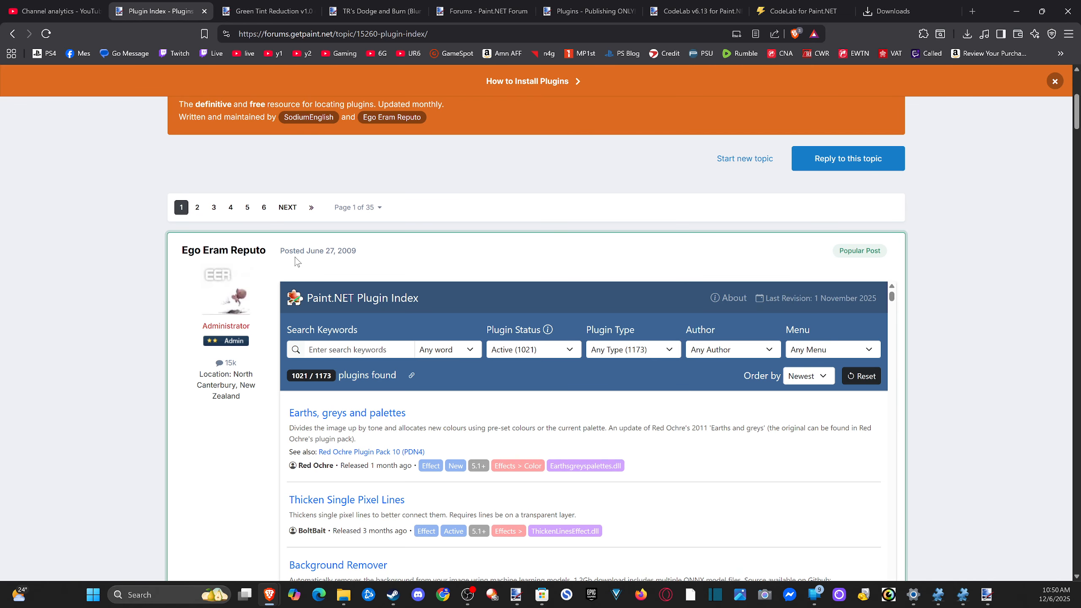
{"action": "scroll", "coordinate": [296, 262], "scroll_direction": "down", "scroll_amount": 5}
{"action": "scroll", "coordinate": [830, 406], "scroll_direction": "down", "scroll_amount": 6}
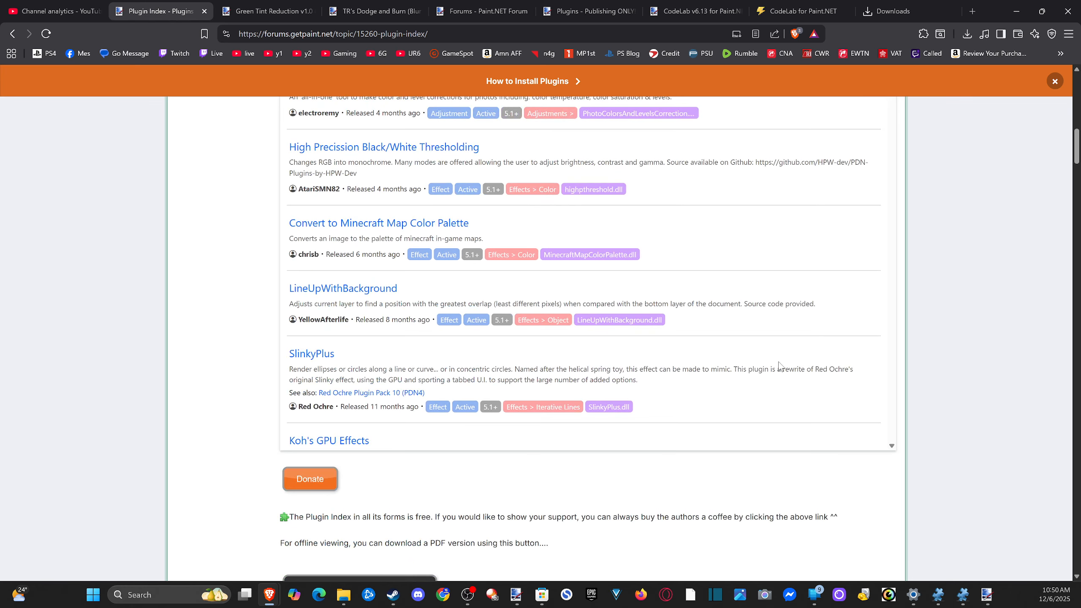
{"action": "scroll", "coordinate": [480, 309], "scroll_direction": "up", "scroll_amount": 8}
{"action": "scroll", "coordinate": [411, 307], "scroll_direction": "down", "scroll_amount": 3}
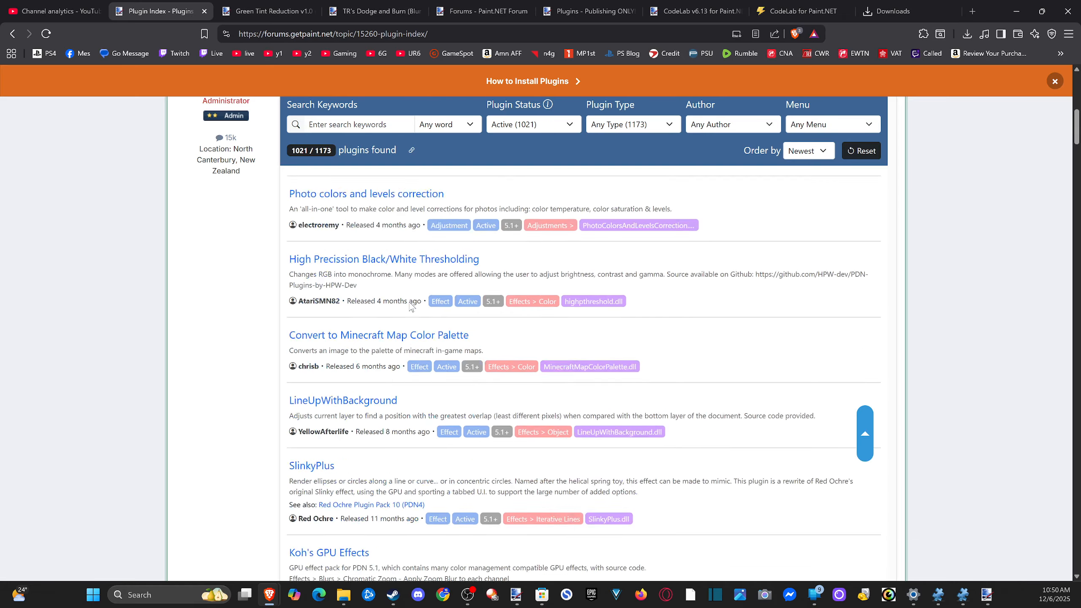
{"action": "scroll", "coordinate": [411, 307], "scroll_direction": "down", "scroll_amount": 8}
{"action": "scroll", "coordinate": [451, 188], "scroll_direction": "up", "scroll_amount": 12}
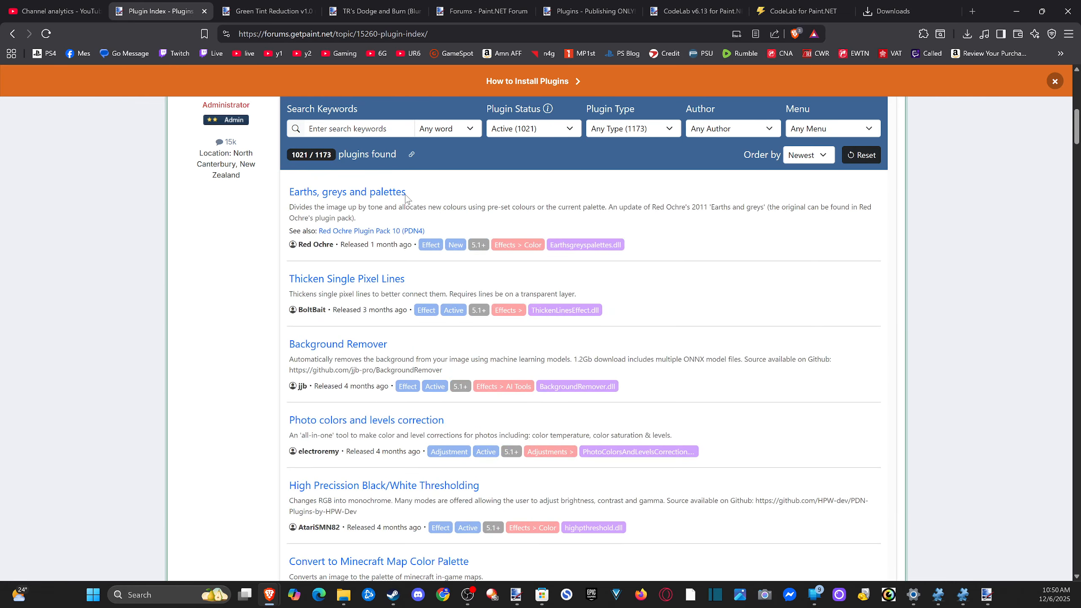
{"action": "scroll", "coordinate": [406, 198], "scroll_direction": "up", "scroll_amount": 5}
Search the Plugin Index for the keyword "green"
{"action": "left_click", "coordinate": [353, 349]}
{"action": "type", "text": "AScasc"}
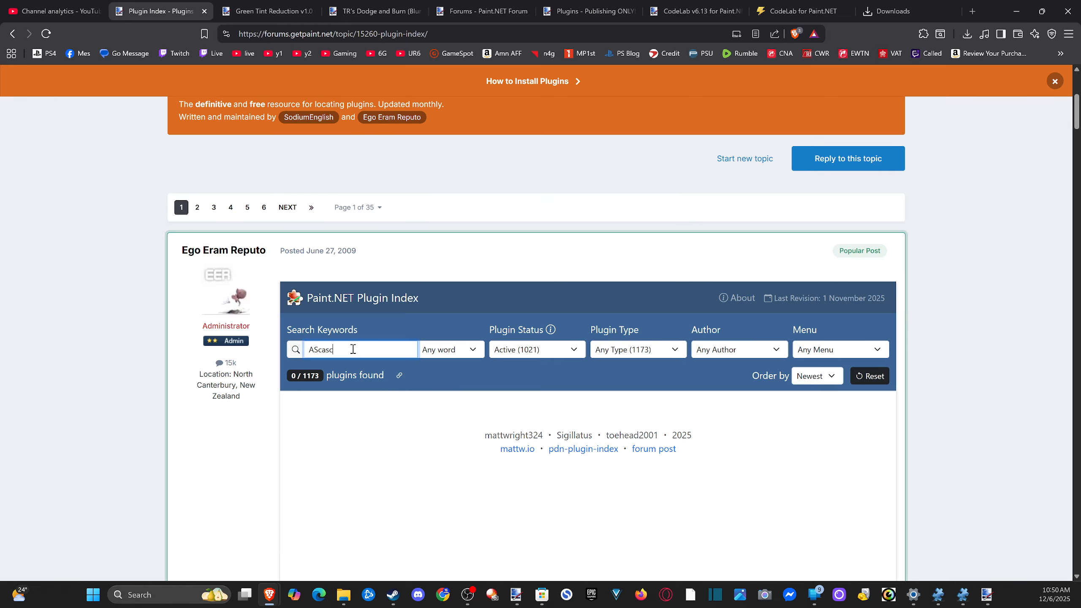
{"action": "key", "text": "ctrl+a"}
{"action": "type", "text": "green"}
Find the Chroma Key/Green Screen plugin among the filtered entries and open its forum topic
{"action": "scroll", "coordinate": [510, 426], "scroll_direction": "down", "scroll_amount": 2}
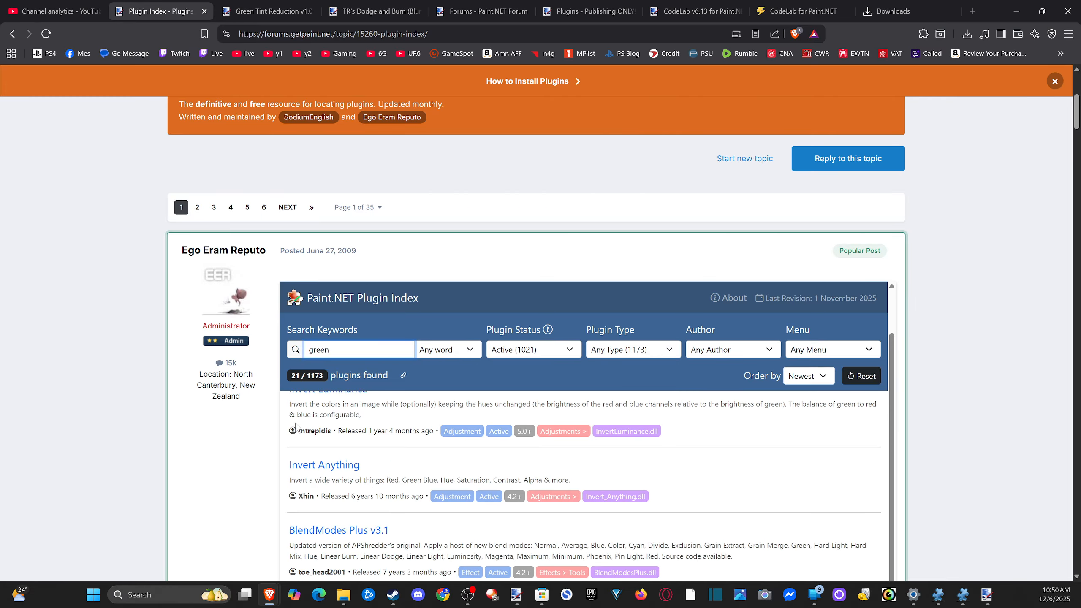
{"action": "scroll", "coordinate": [980, 385], "scroll_direction": "down", "scroll_amount": 5}
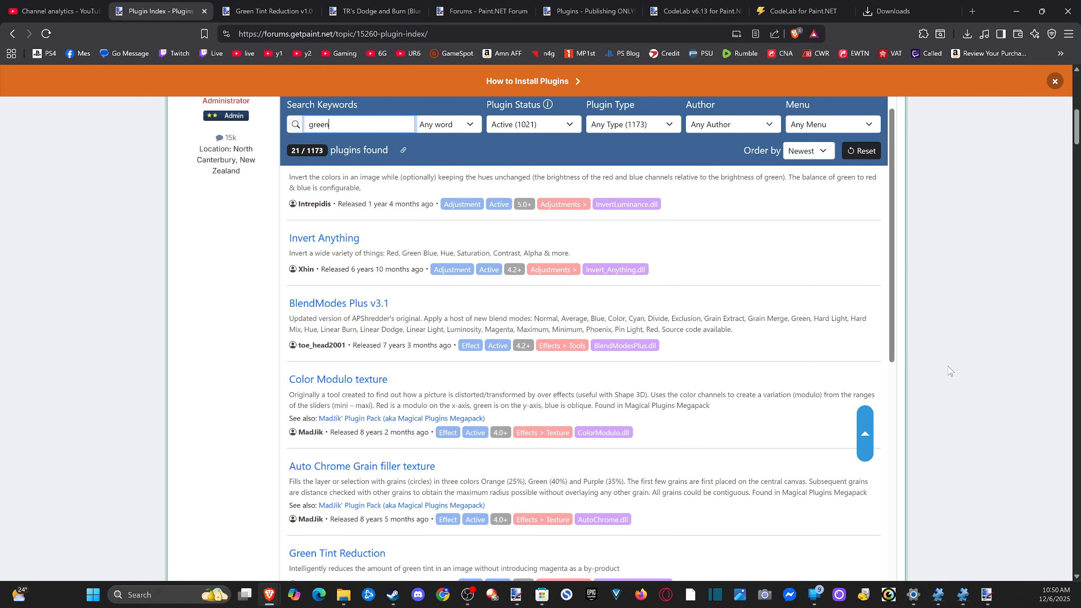
{"action": "scroll", "coordinate": [707, 359], "scroll_direction": "down", "scroll_amount": 2}
{"action": "scroll", "coordinate": [706, 359], "scroll_direction": "down", "scroll_amount": 4}
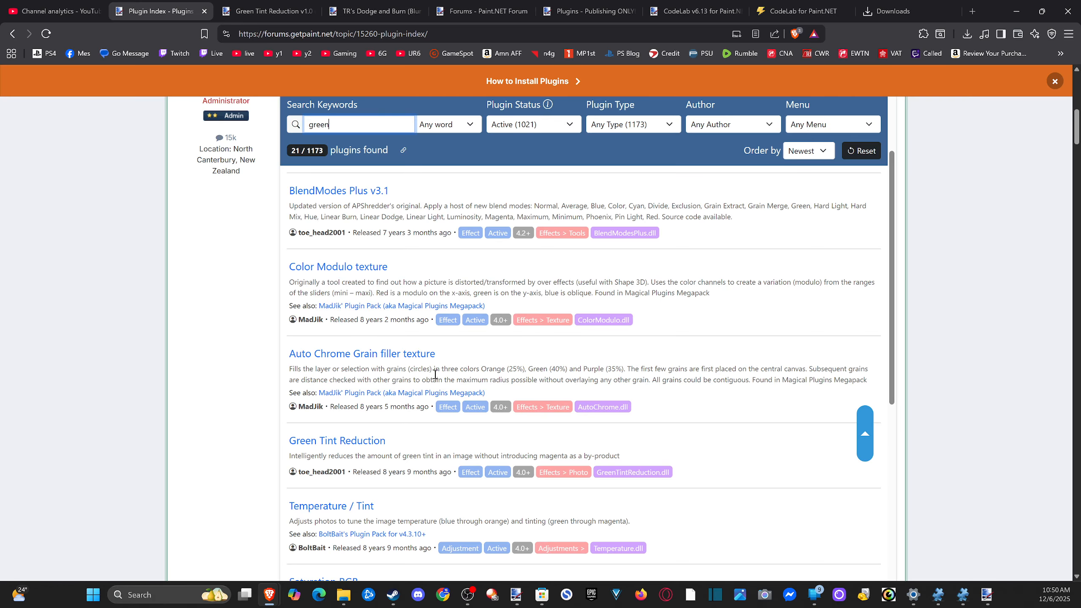
{"action": "scroll", "coordinate": [382, 403], "scroll_direction": "down", "scroll_amount": 2}
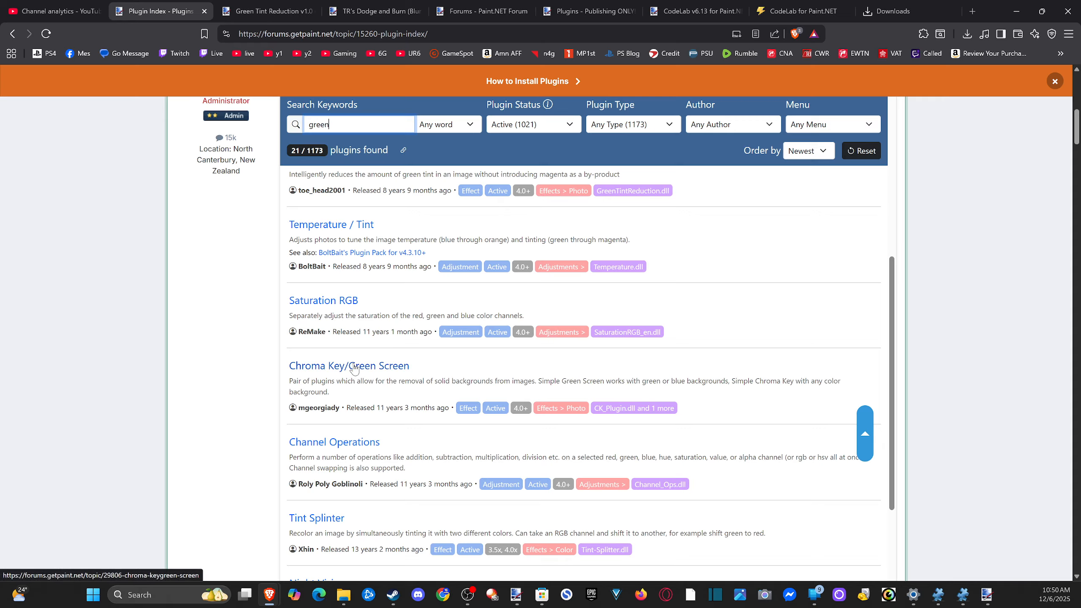
{"action": "left_click", "coordinate": [355, 367]}
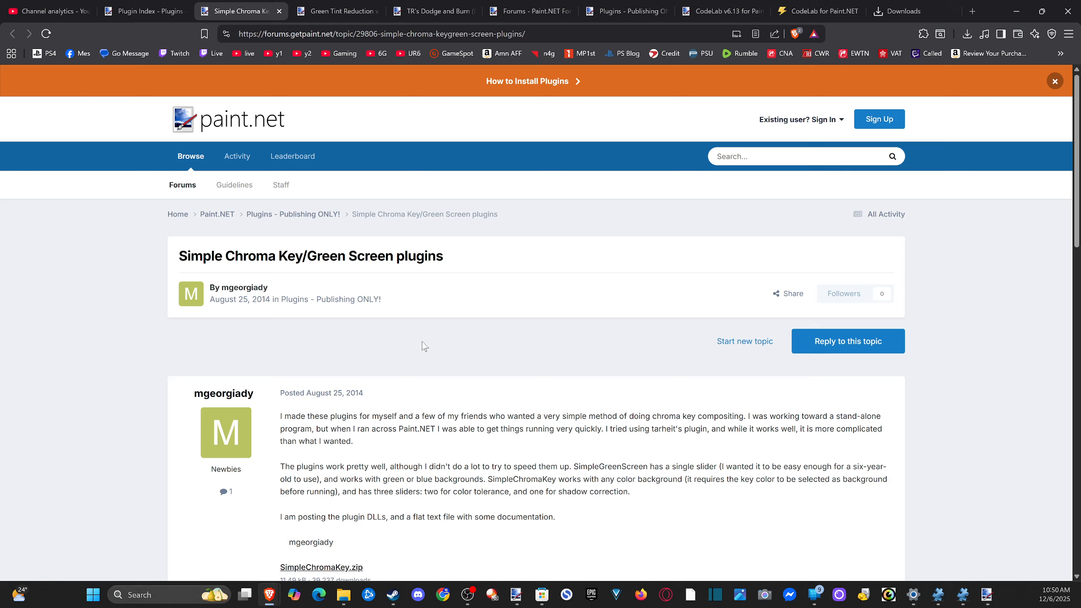
Download SimpleChromaKey.zip from the first post and save it in the Downloads folder
{"action": "scroll", "coordinate": [424, 346], "scroll_direction": "down", "scroll_amount": 4}
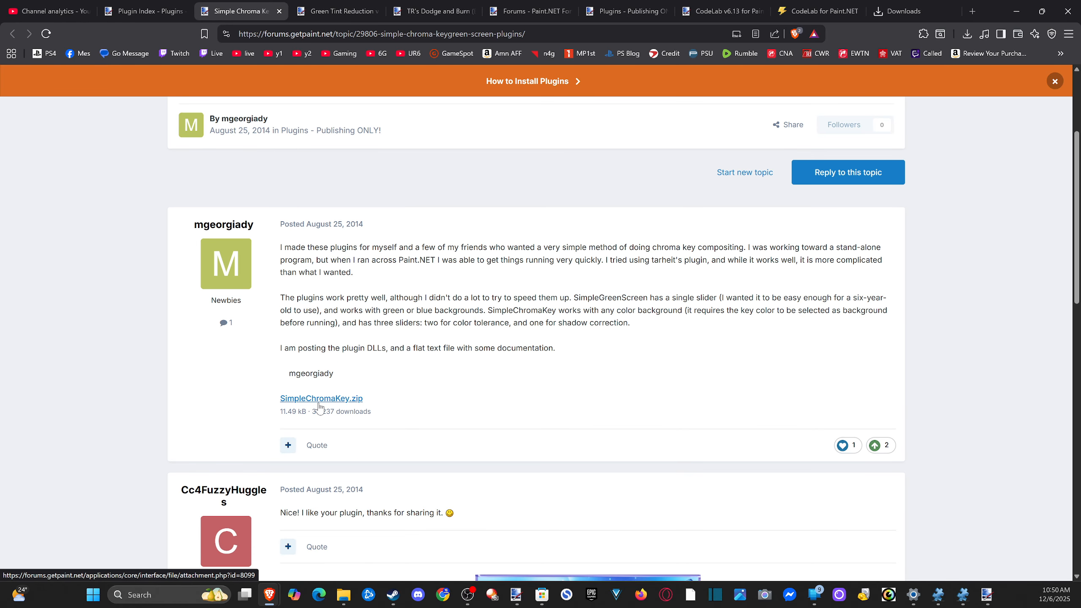
{"action": "left_click", "coordinate": [318, 400]}
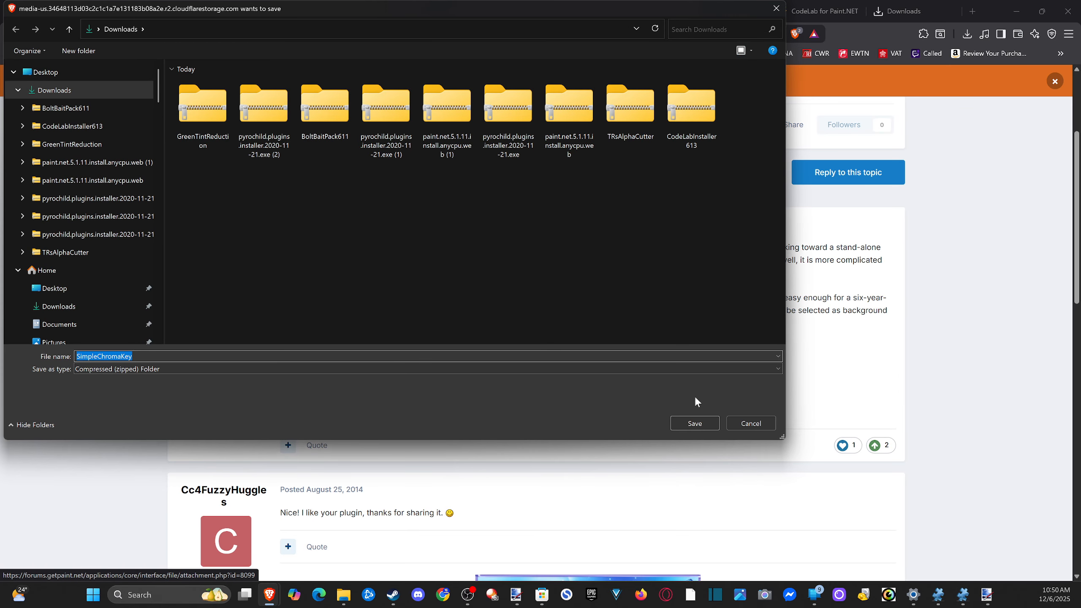
{"action": "left_click", "coordinate": [695, 423]}
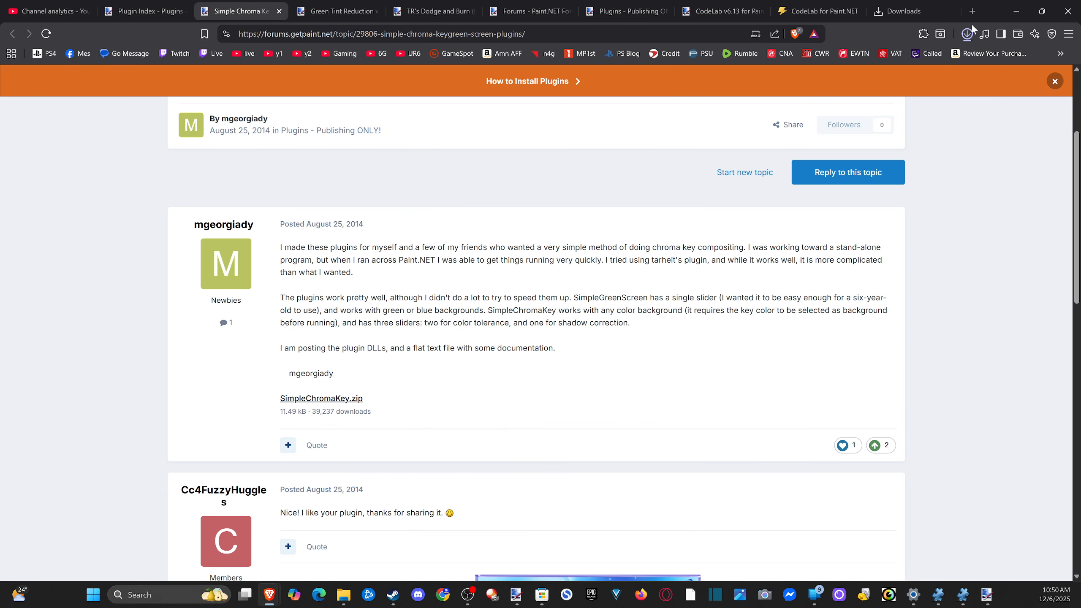
Show the downloaded SimpleChromaKey archive in its folder and open it to see the plugin files
{"action": "left_click", "coordinate": [966, 35]}
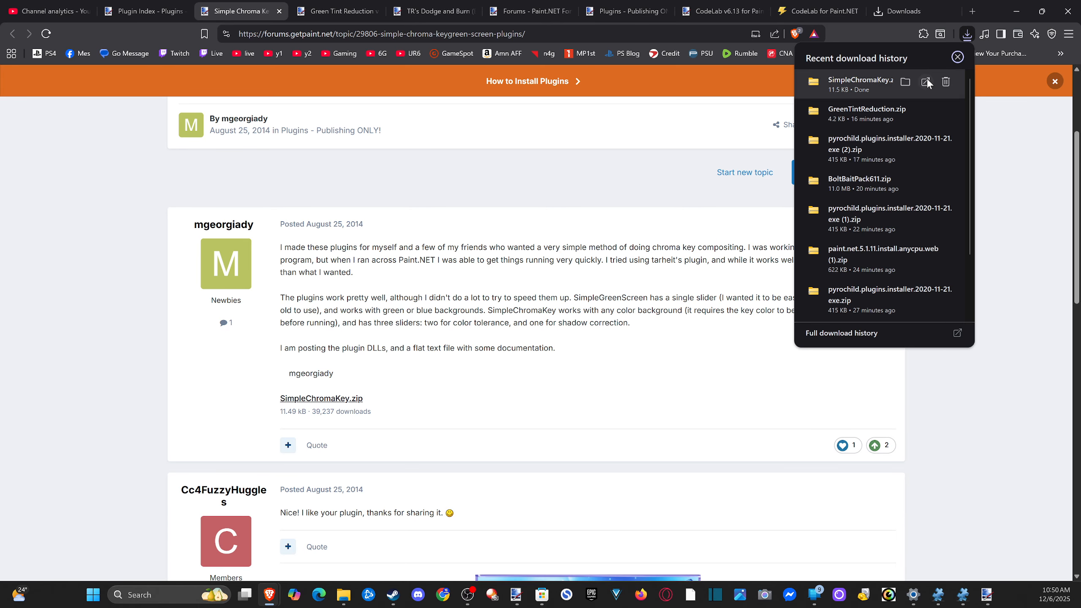
{"action": "left_click", "coordinate": [905, 82]}
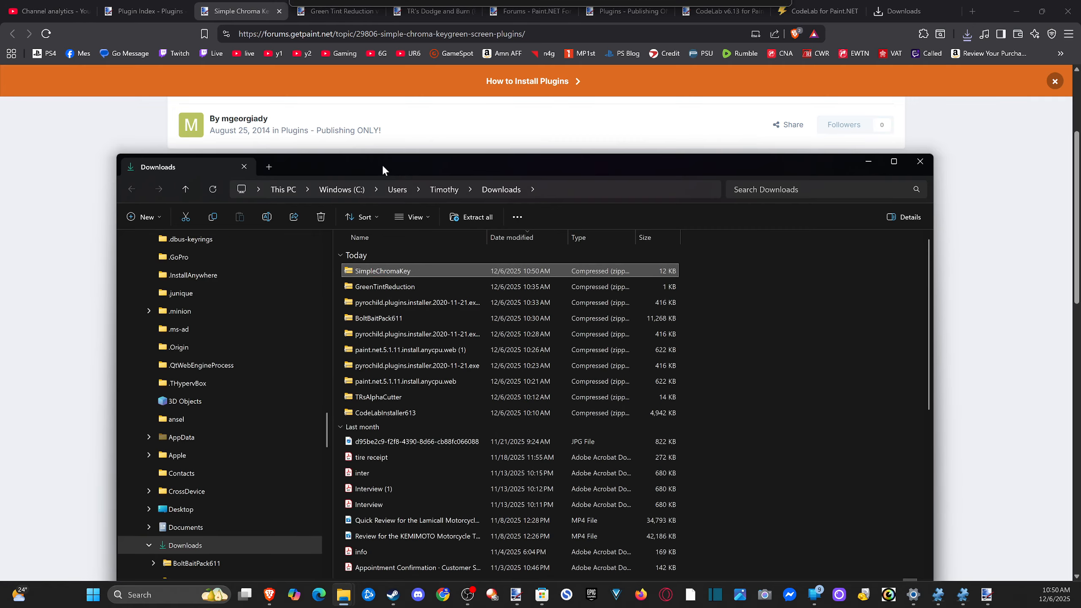
{"action": "double_click", "coordinate": [388, 214]}
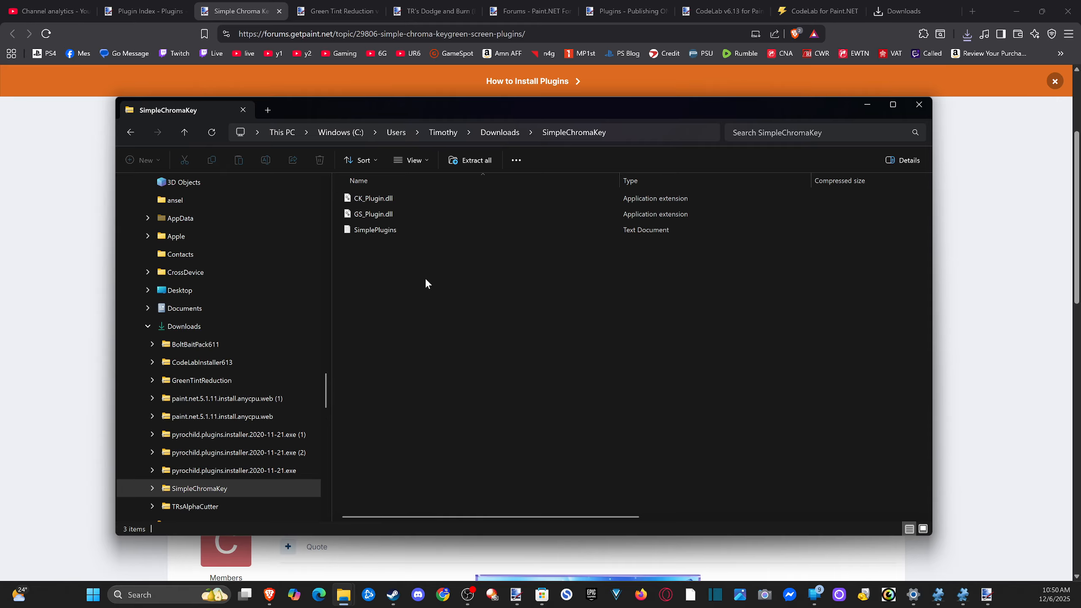
{"action": "left_click", "coordinate": [391, 198]}
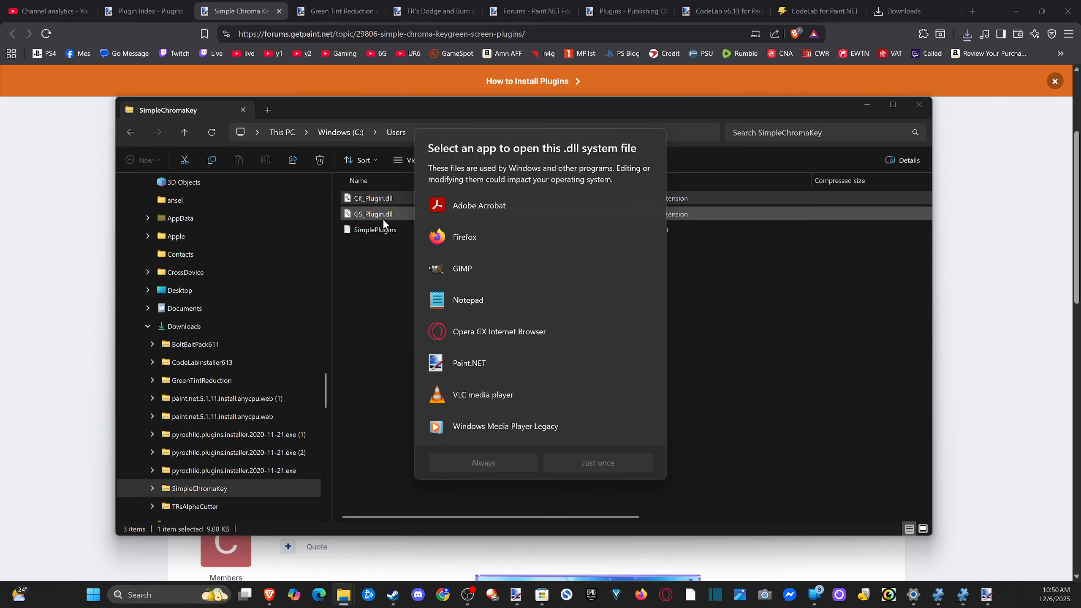
{"action": "left_click", "coordinate": [749, 341]}
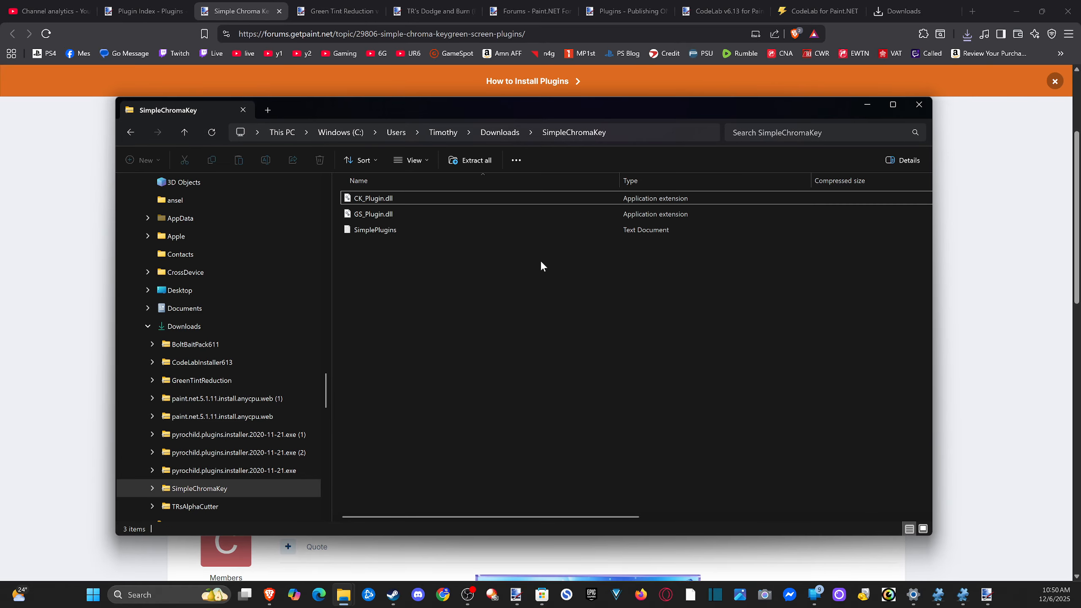
Read the SimplePlugins text document in the archive for the installation instructions, and close it
{"action": "left_click", "coordinate": [422, 230]}
{"action": "double_click", "coordinate": [422, 230]}
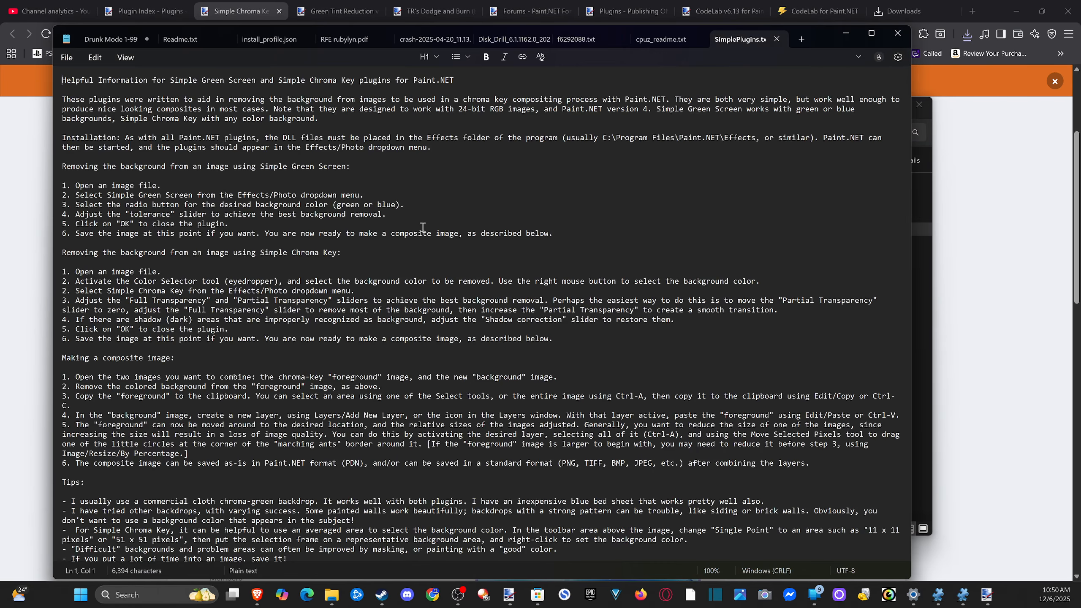
{"action": "left_click", "coordinate": [898, 33]}
Copy the plugin files CK_Plugin.dll and GS_Plugin.dll from the SimpleChromaKey archive
{"action": "left_click", "coordinate": [533, 212]}
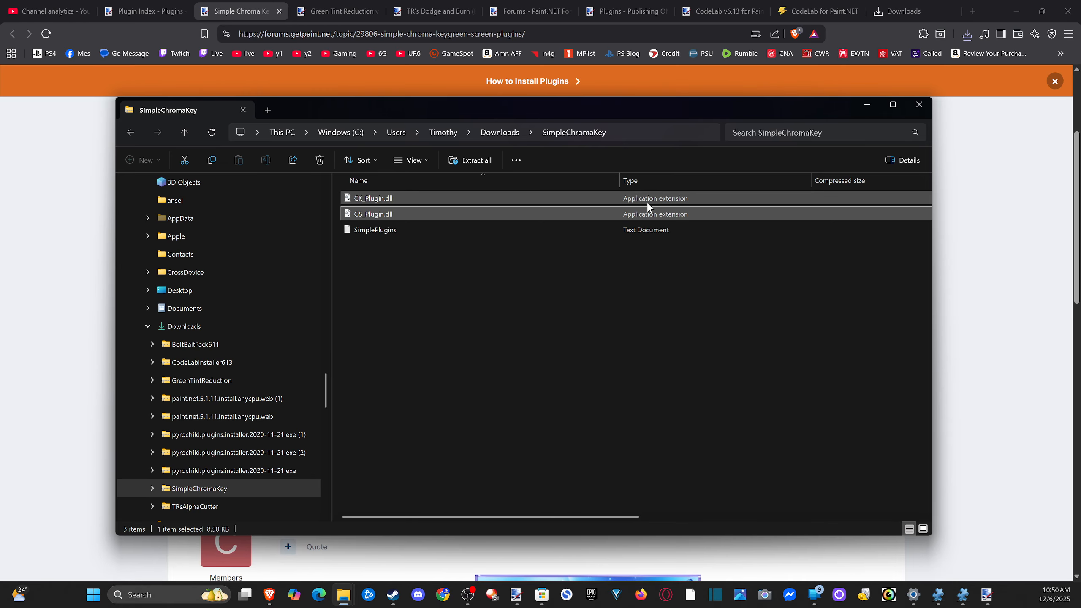
{"action": "left_click", "coordinate": [626, 199], "text": "ctrl"}
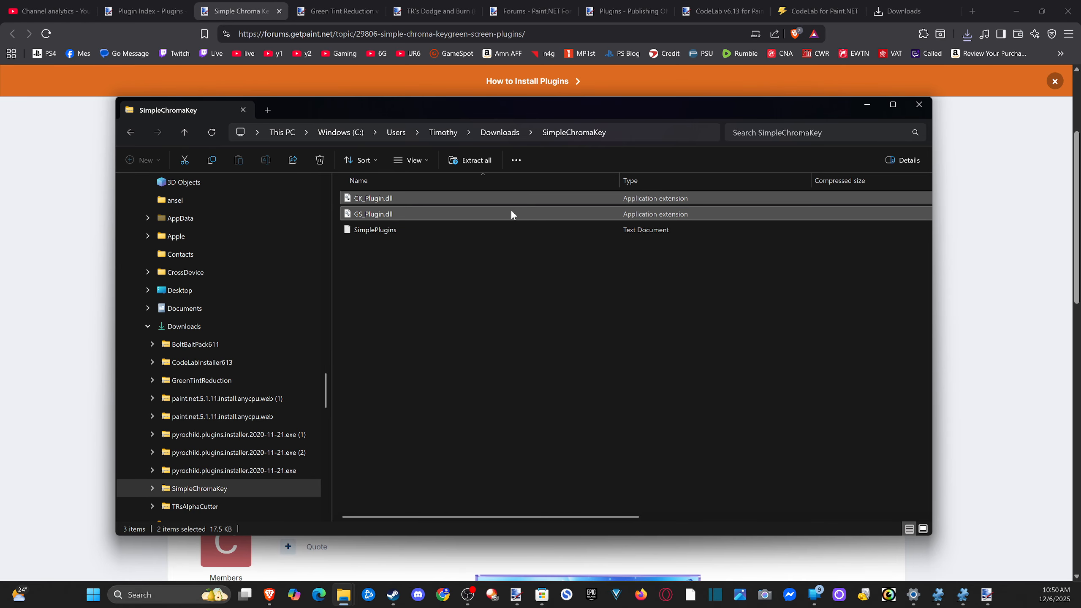
{"action": "right_click", "coordinate": [468, 197]}
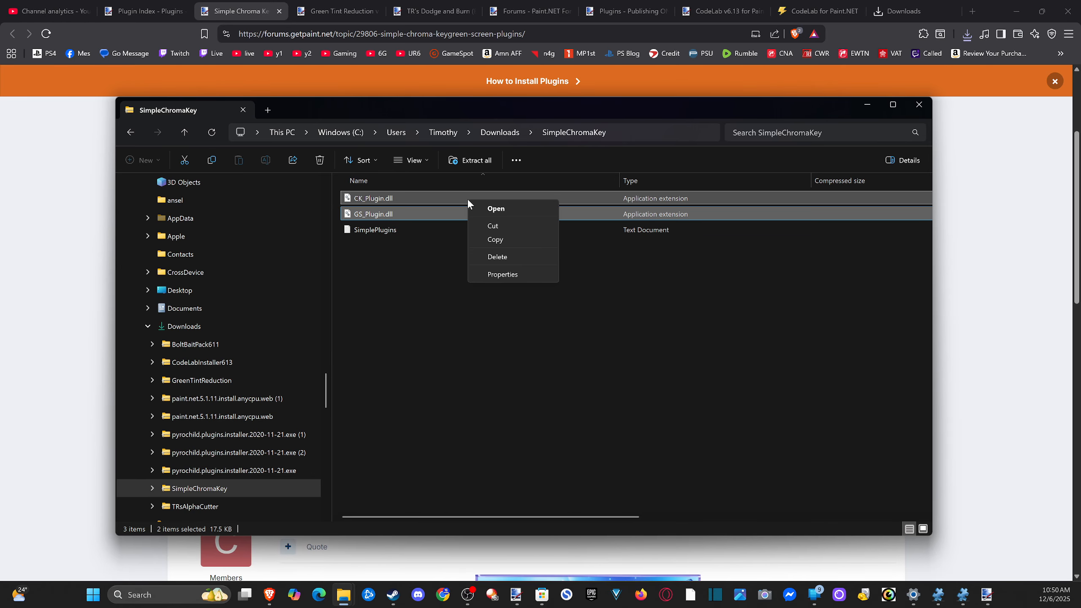
{"action": "left_click", "coordinate": [502, 240]}
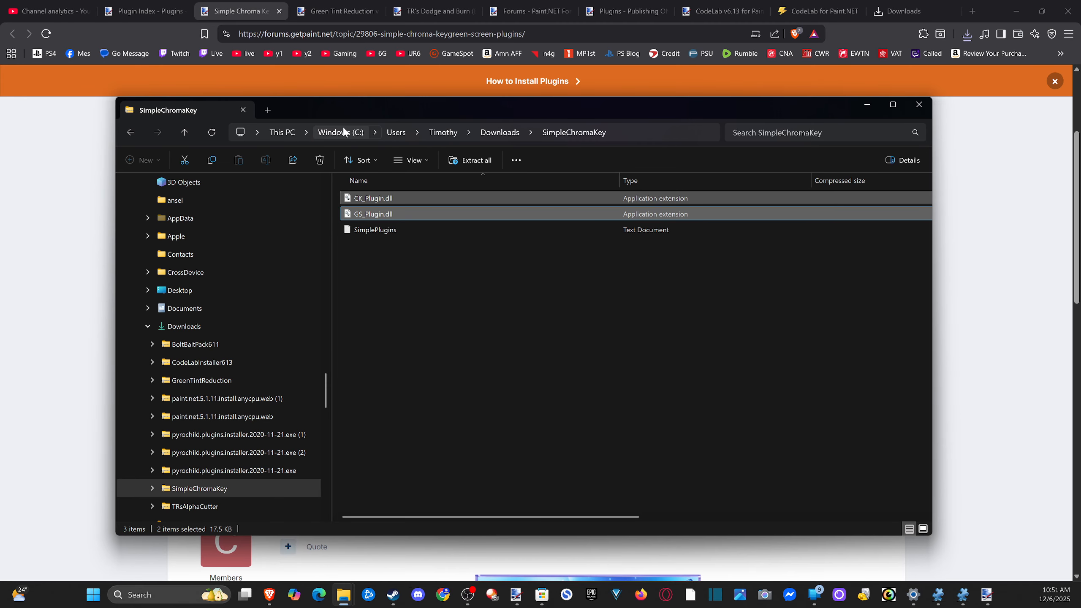
Go to the Effects folder of the Paint.NET installation, C:\Program Files\paint.net\Effects
{"action": "left_click", "coordinate": [281, 132]}
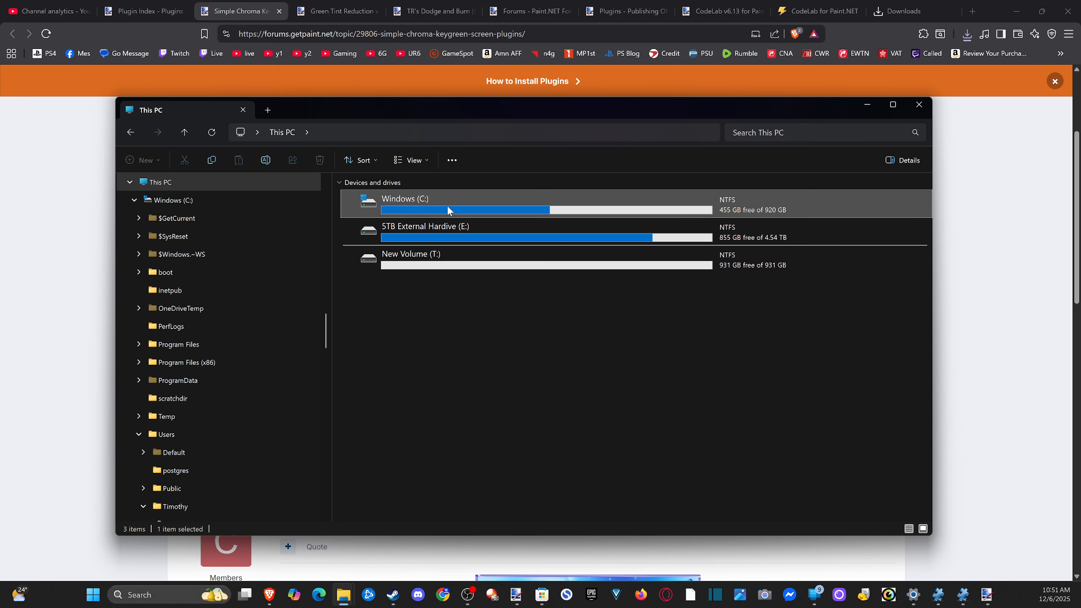
{"action": "double_click", "coordinate": [446, 205]}
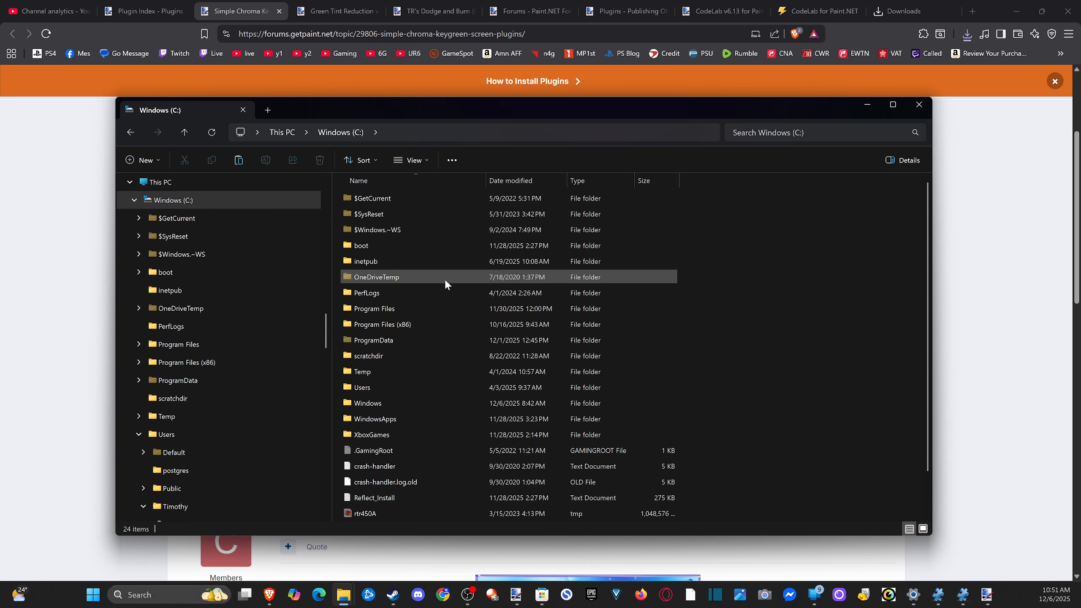
{"action": "double_click", "coordinate": [419, 307]}
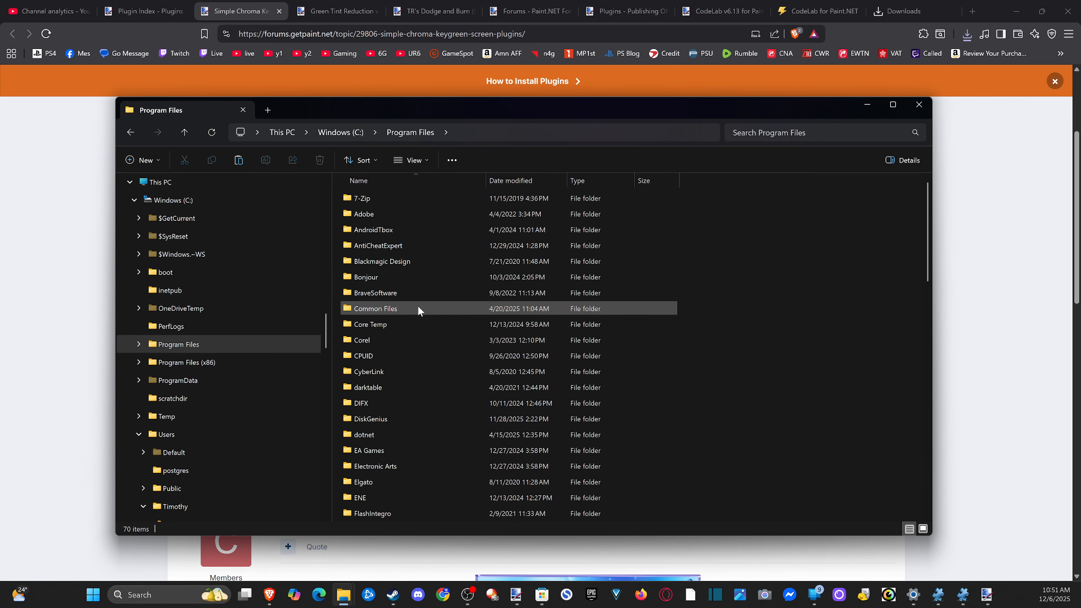
{"action": "scroll", "coordinate": [422, 340], "scroll_direction": "down", "scroll_amount": 9}
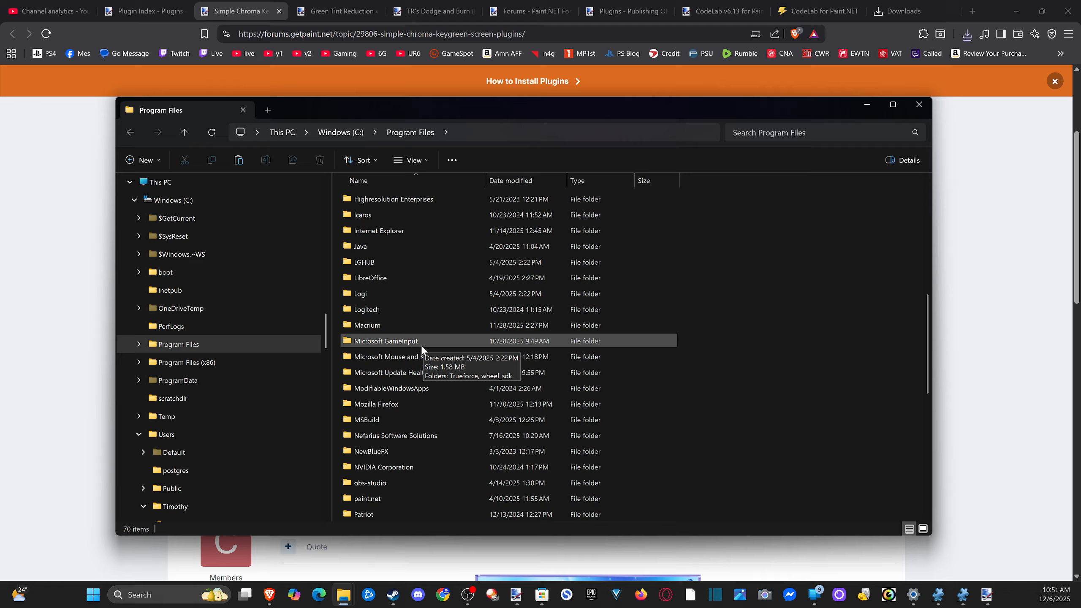
{"action": "scroll", "coordinate": [421, 348], "scroll_direction": "down", "scroll_amount": 1}
{"action": "mouse_move", "coordinate": [409, 415]}
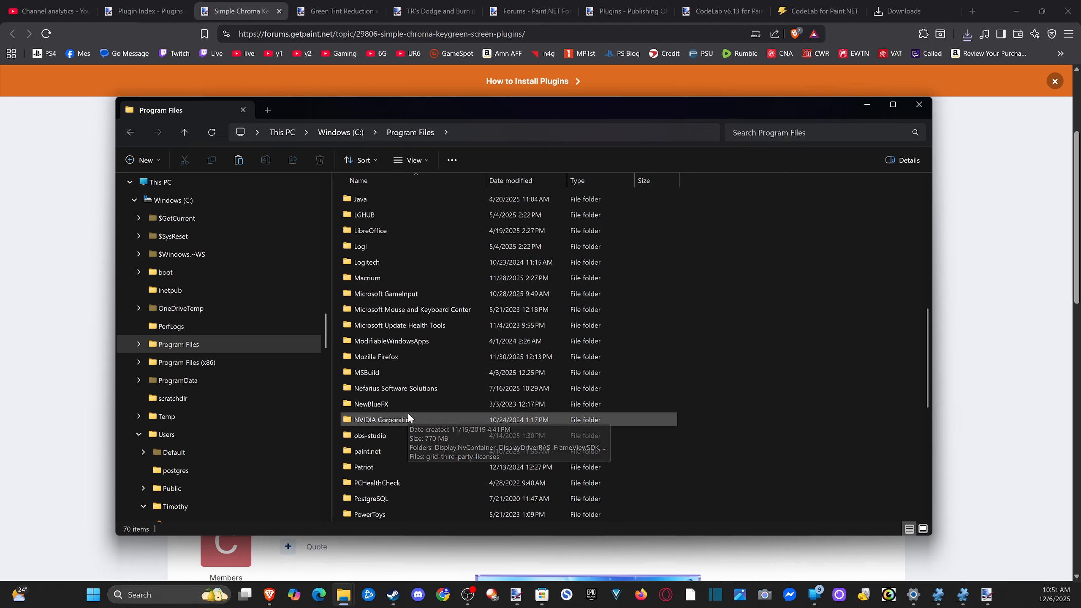
{"action": "double_click", "coordinate": [386, 448]}
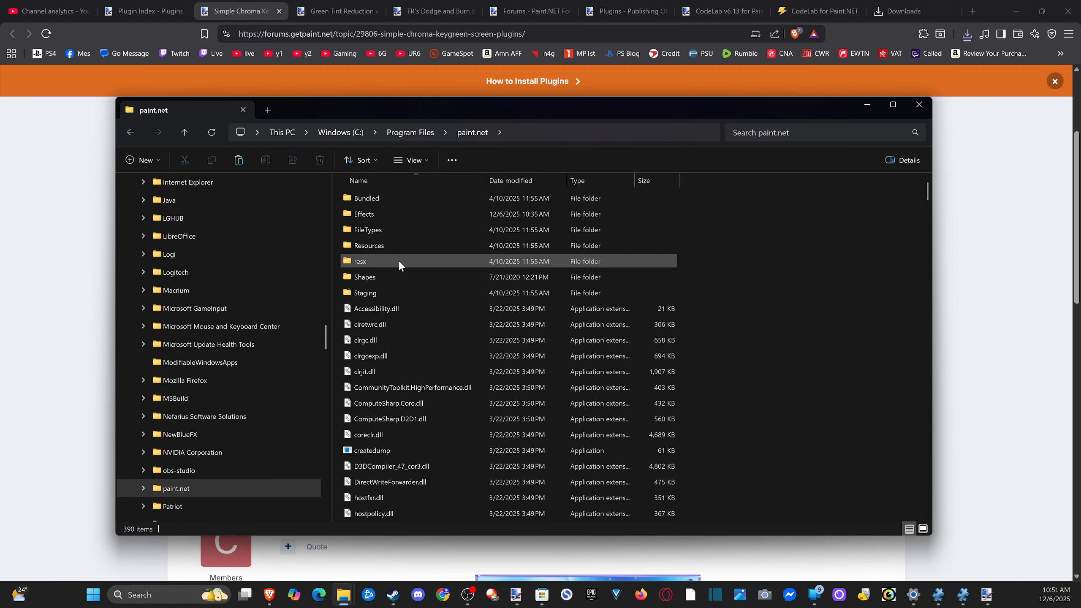
{"action": "double_click", "coordinate": [405, 215]}
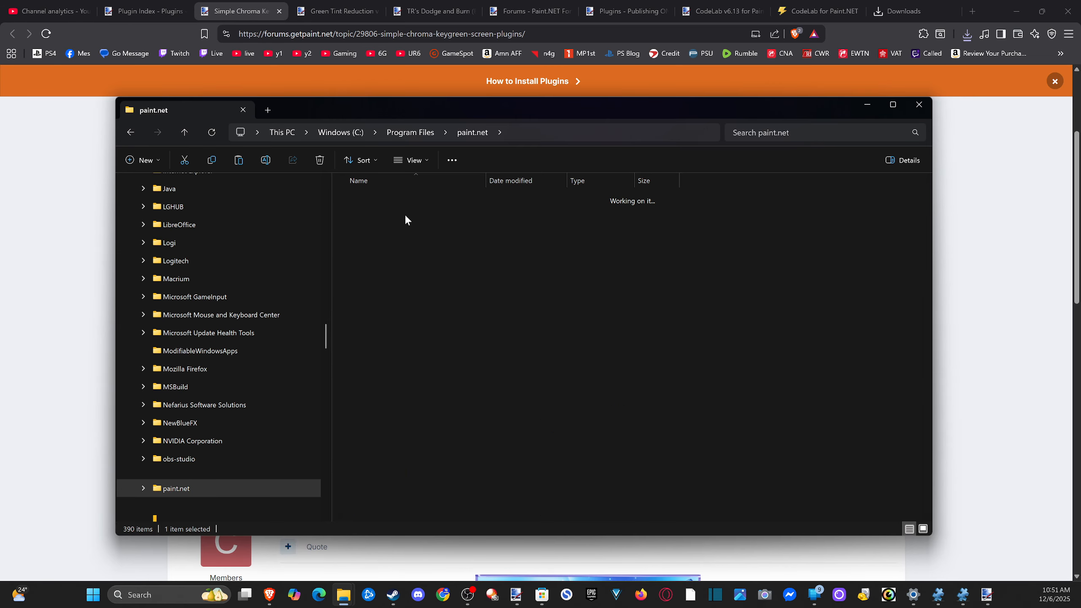
Try to paste the two copied plugin DLLs into the Effects folder, and dismiss the replacement of the existing files
{"action": "right_click", "coordinate": [742, 315]}
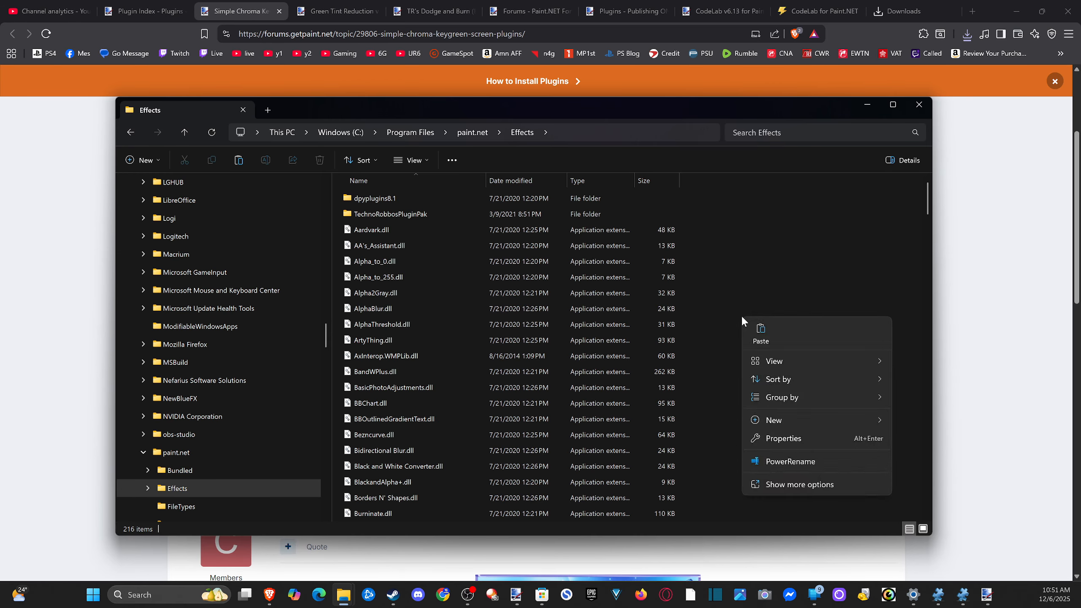
{"action": "left_click", "coordinate": [760, 332]}
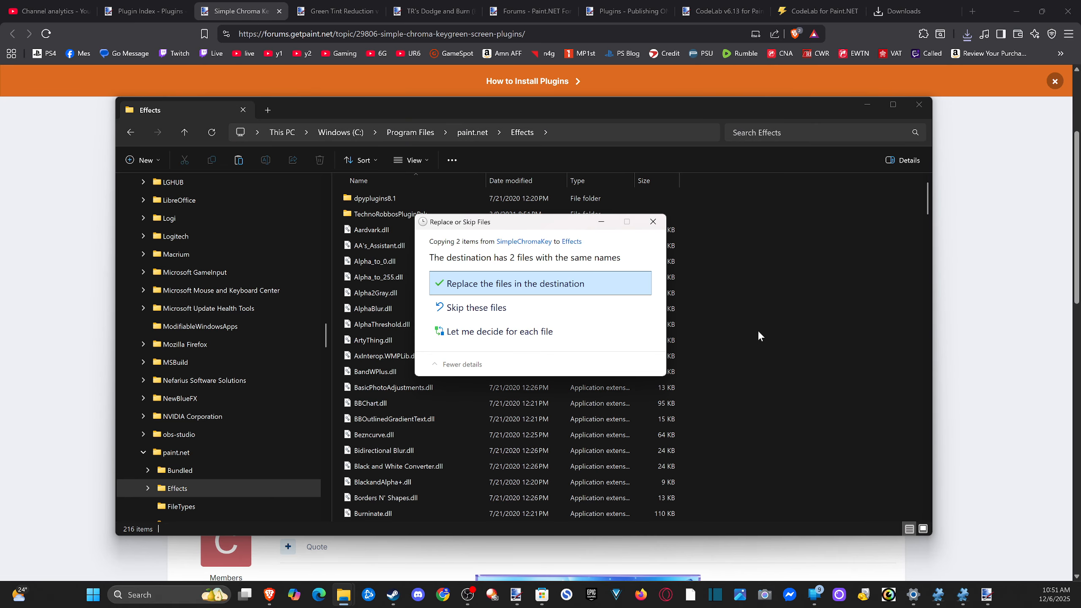
{"action": "left_click", "coordinate": [662, 223]}
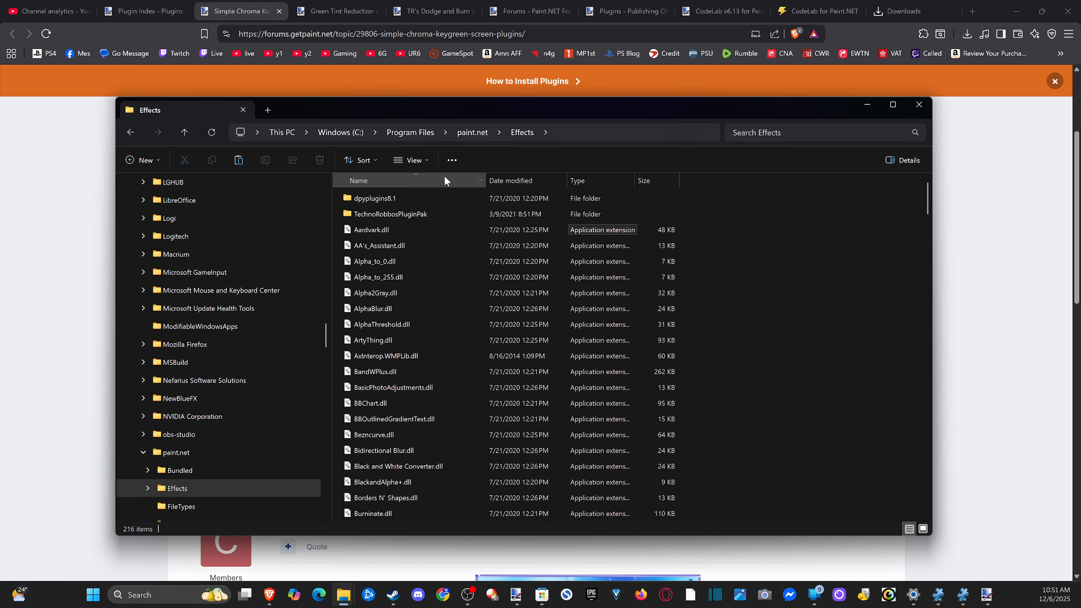
Switch back to the browser and open the Plugin Packs subforum from the plugin publishing forum
{"action": "key", "text": "alt+Tab"}
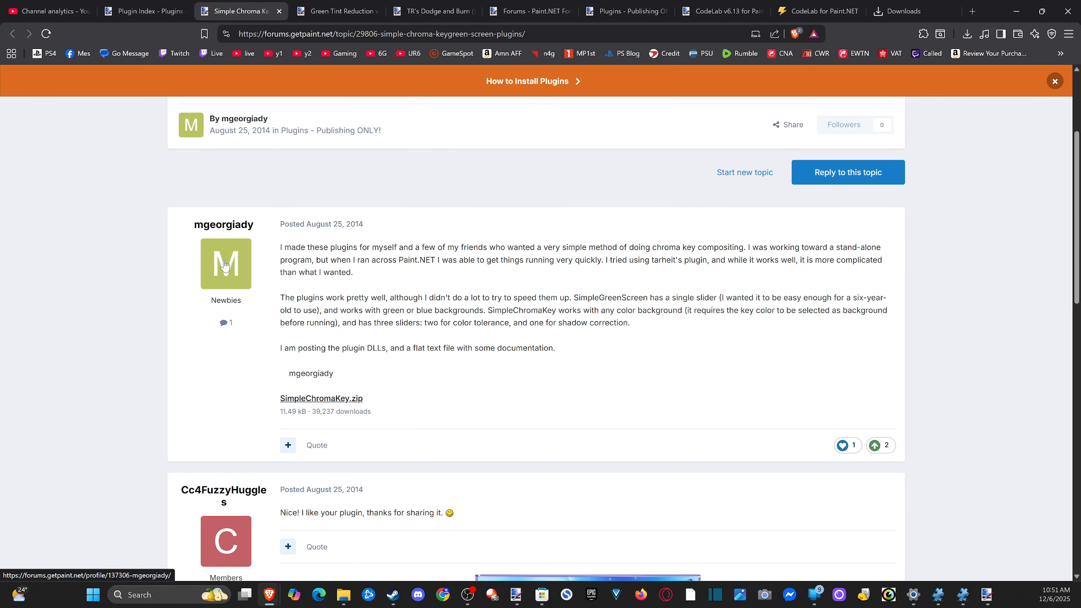
{"action": "left_click", "coordinate": [152, 12]}
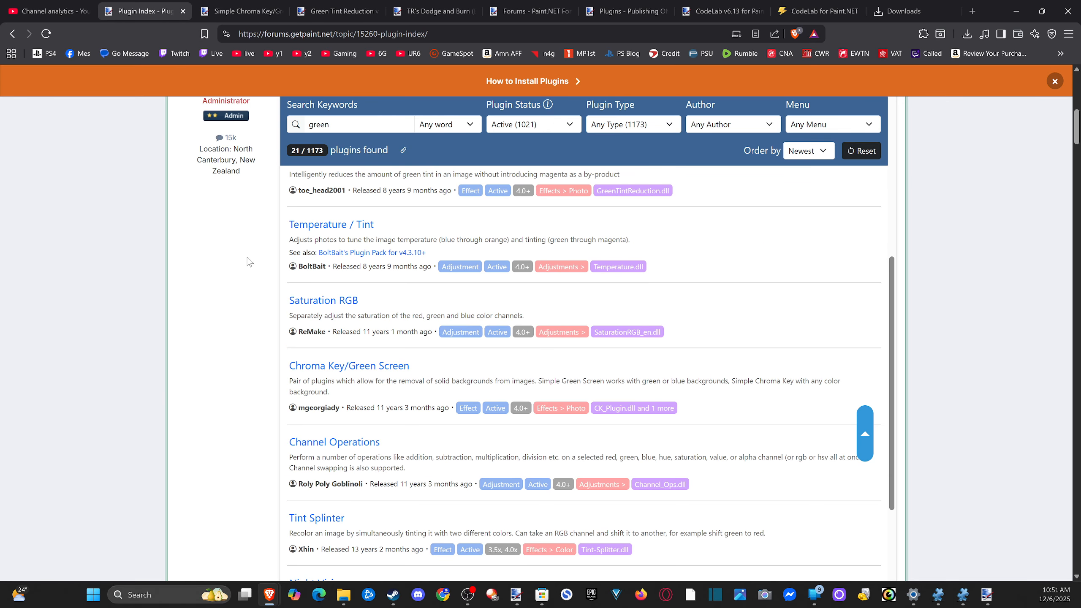
{"action": "key", "text": "alt+Left"}
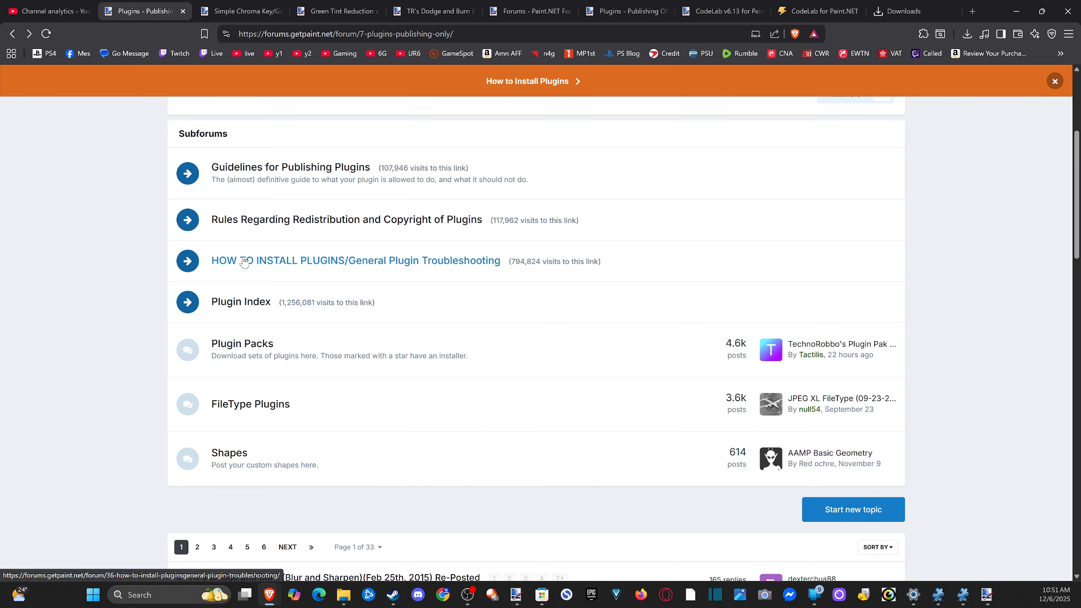
{"action": "left_click", "coordinate": [229, 348]}
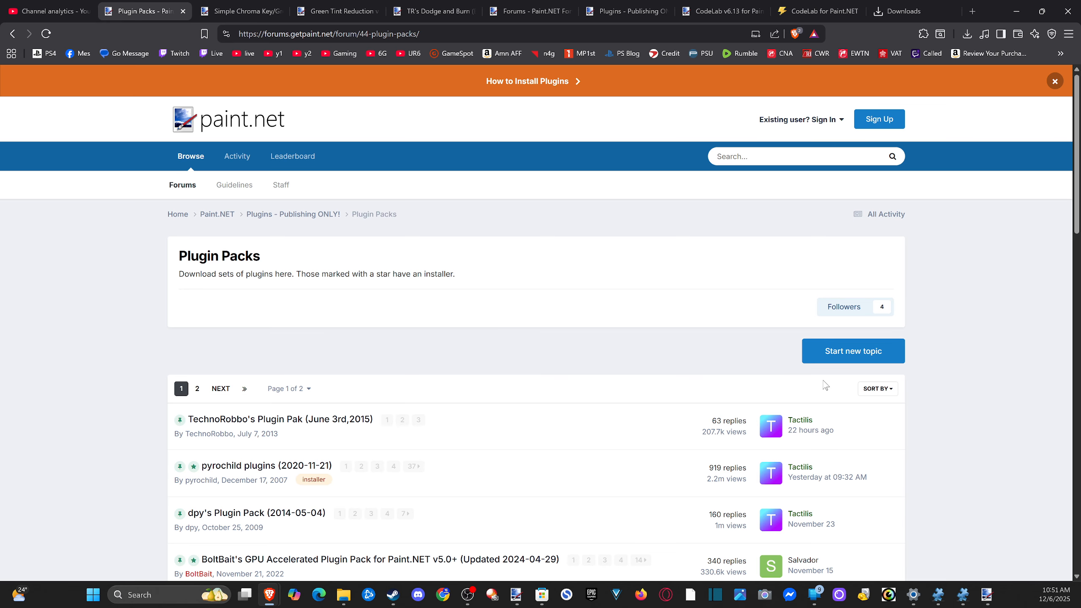
Sort the plugin packs by Most Viewed and open the topic on BoltBait's GPU Accelerated Plugin Pack for Paint.NET v5.0+
{"action": "left_click", "coordinate": [875, 390]}
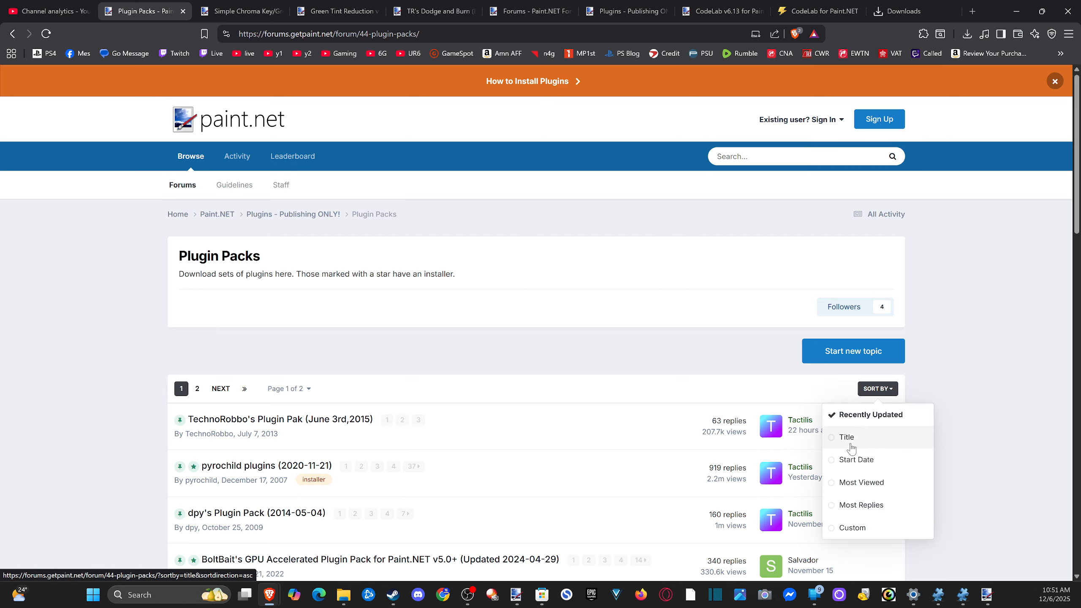
{"action": "left_click", "coordinate": [885, 491]}
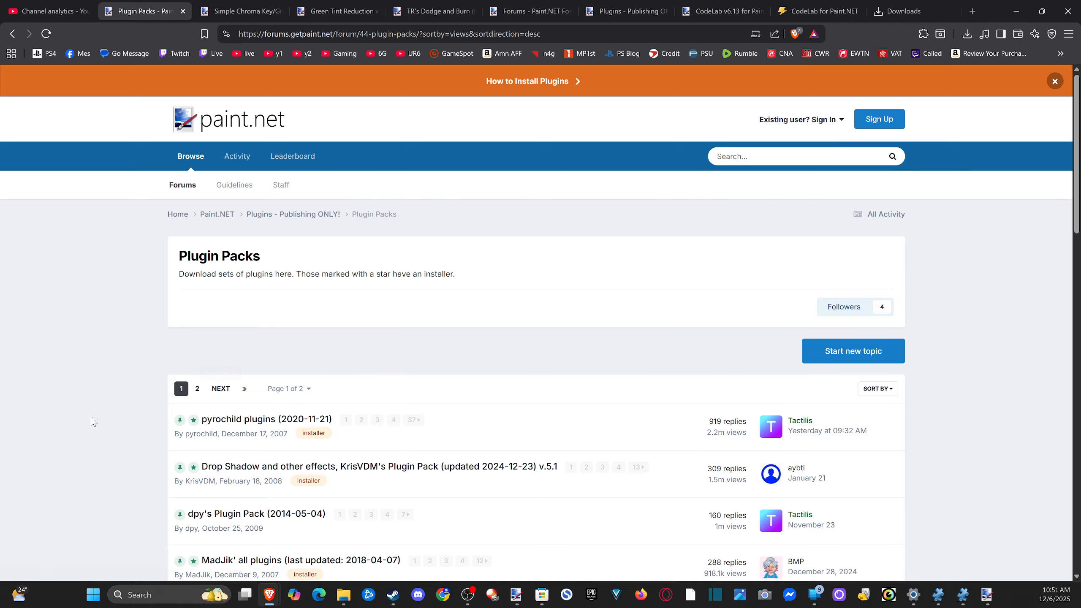
{"action": "scroll", "coordinate": [90, 409], "scroll_direction": "down", "scroll_amount": 4}
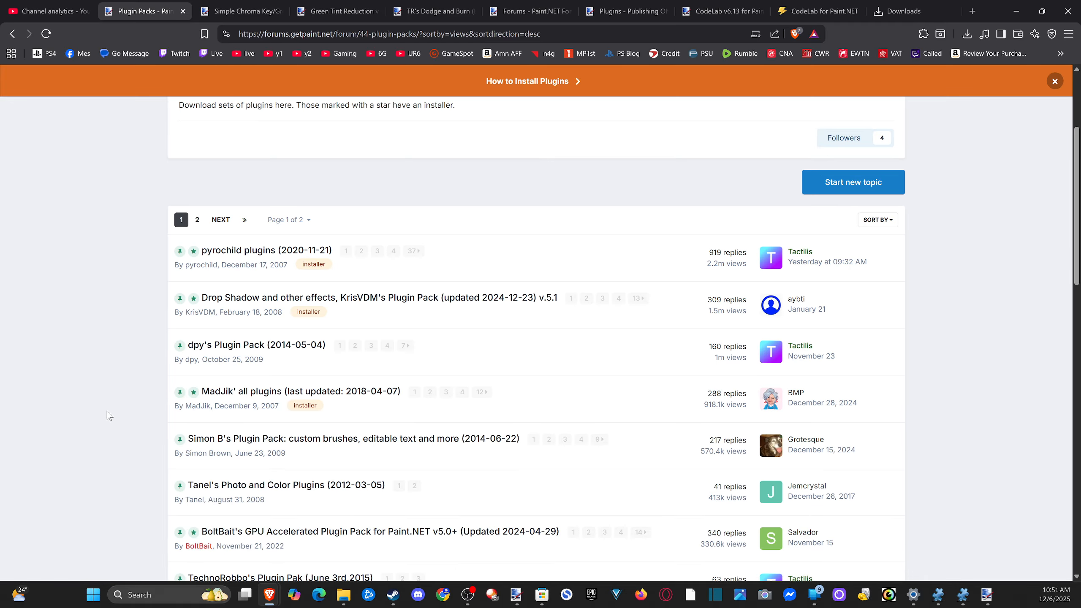
{"action": "scroll", "coordinate": [110, 416], "scroll_direction": "down", "scroll_amount": 3}
{"action": "left_click", "coordinate": [424, 419]}
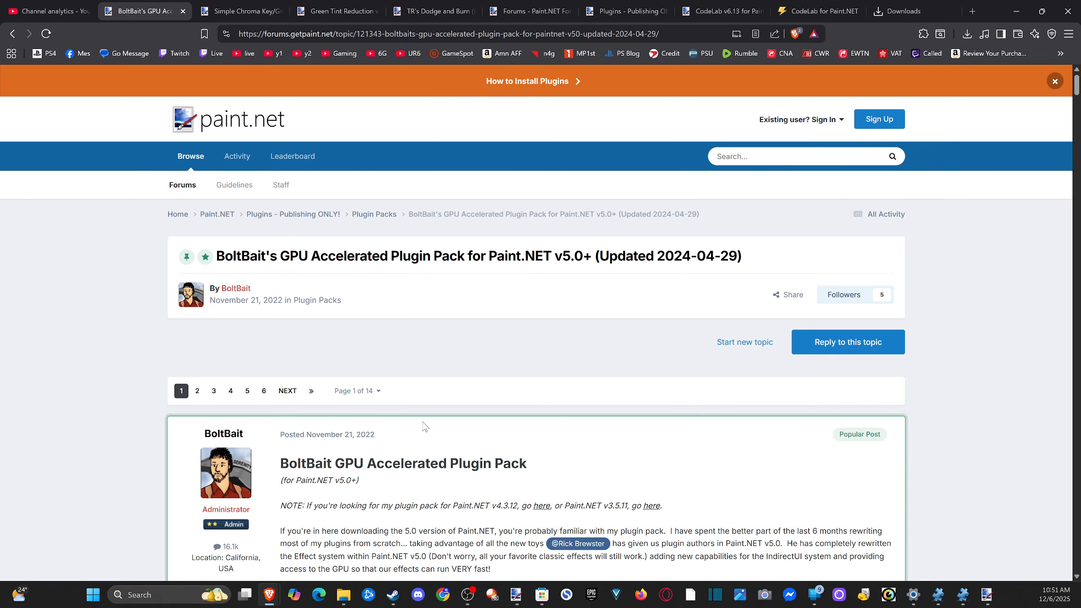
Download the BoltBait plugin pack from the first post and save it as BoltBaitPack611 (1) in the Downloads folder
{"action": "scroll", "coordinate": [423, 426], "scroll_direction": "down", "scroll_amount": 8}
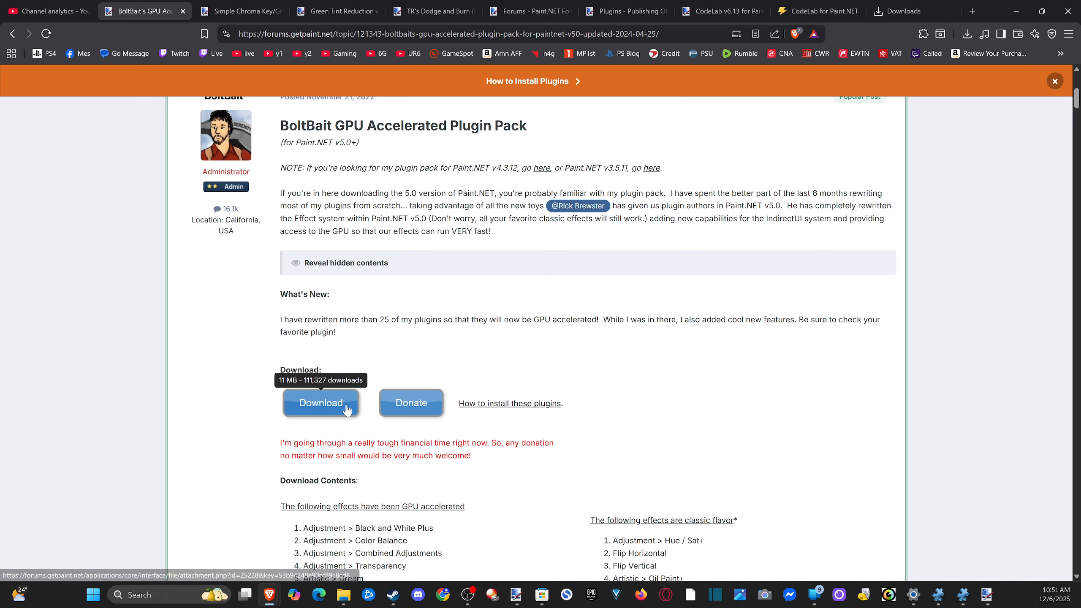
{"action": "left_click", "coordinate": [346, 410]}
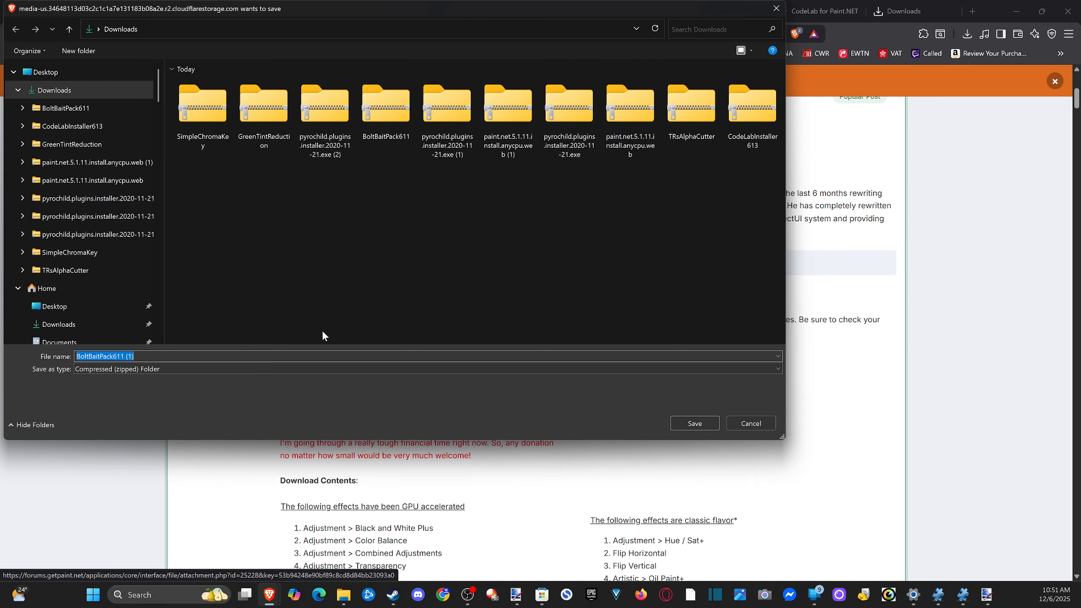
{"action": "left_click", "coordinate": [688, 422]}
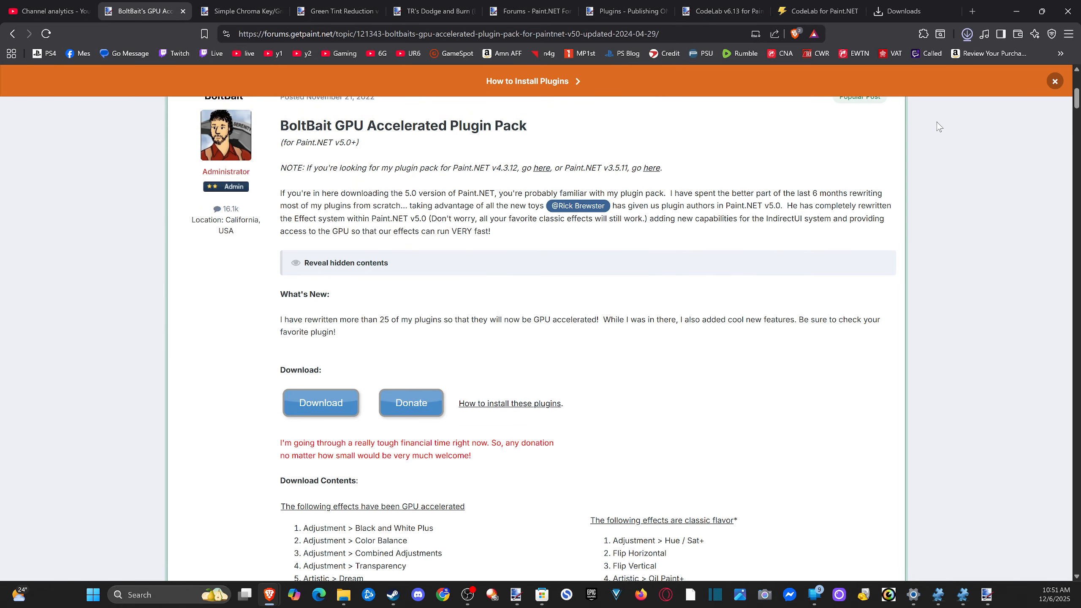
Open the downloaded BoltBaitPack611 (1) archive from its folder and run BoltBaitPackInstall611, allowing it past the SmartScreen block
{"action": "left_click", "coordinate": [973, 36]}
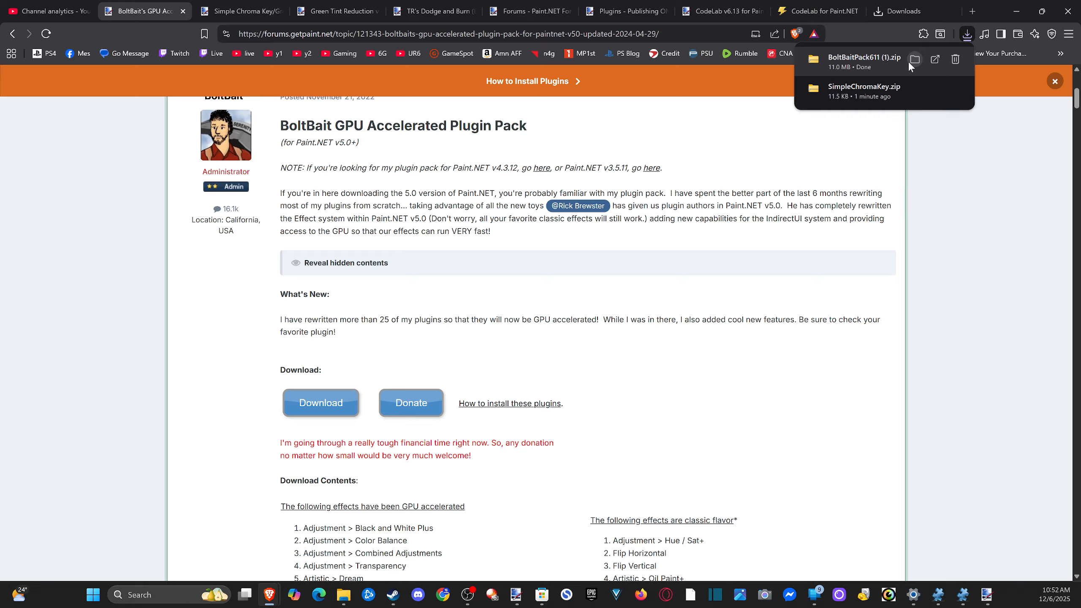
{"action": "left_click", "coordinate": [909, 62]}
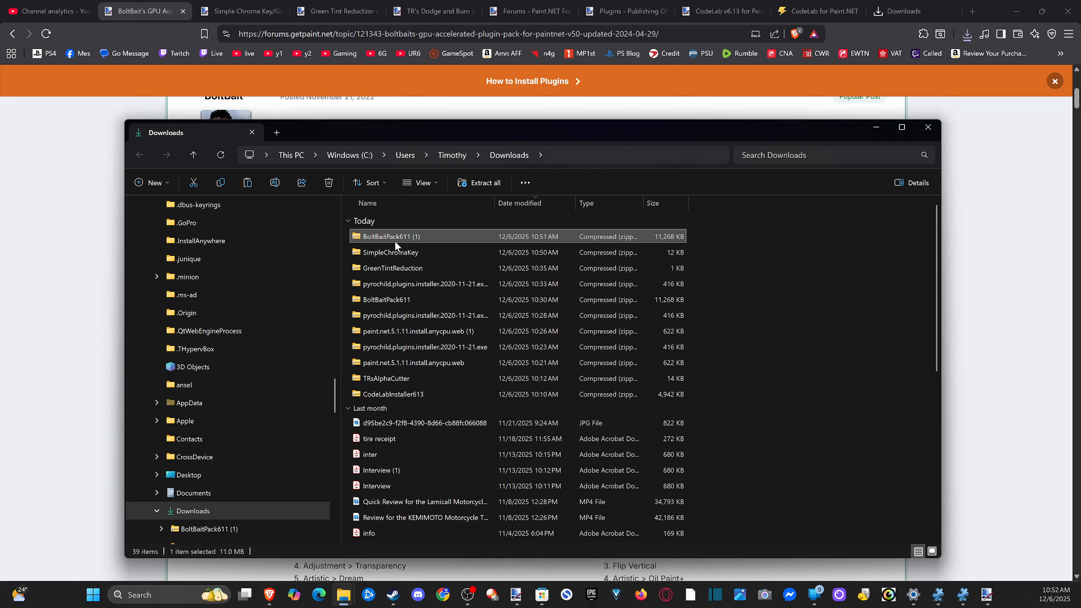
{"action": "double_click", "coordinate": [394, 240]}
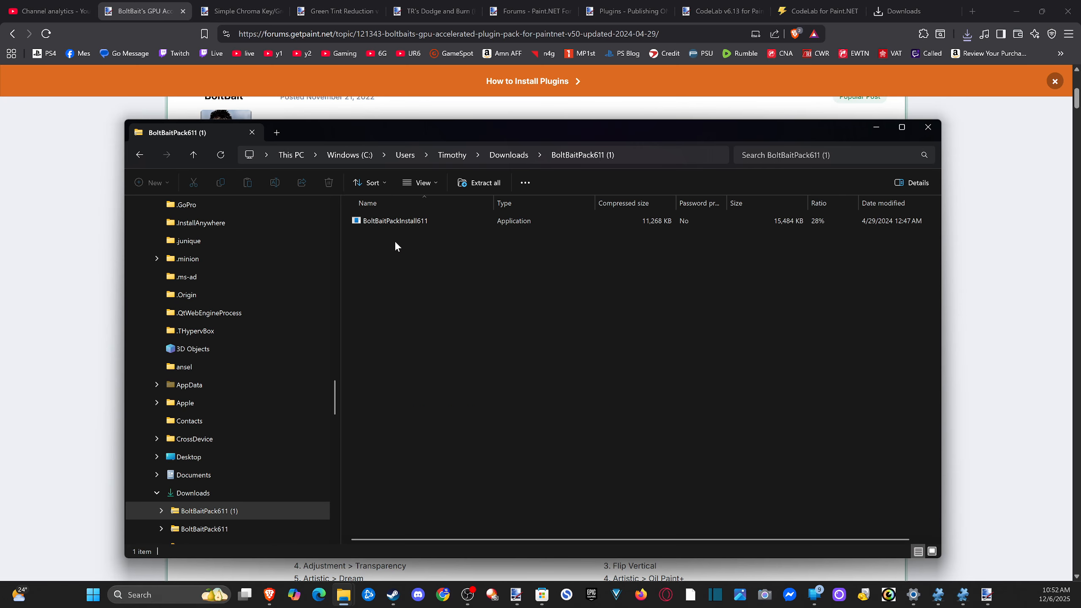
{"action": "double_click", "coordinate": [421, 225]}
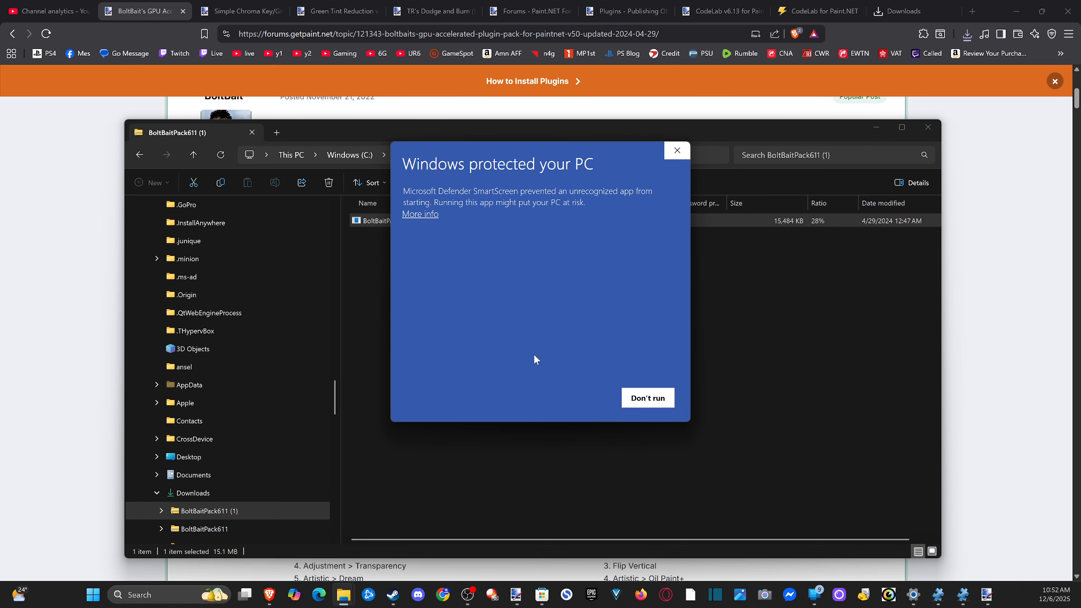
{"action": "left_click", "coordinate": [410, 216]}
{"action": "left_click", "coordinate": [580, 398]}
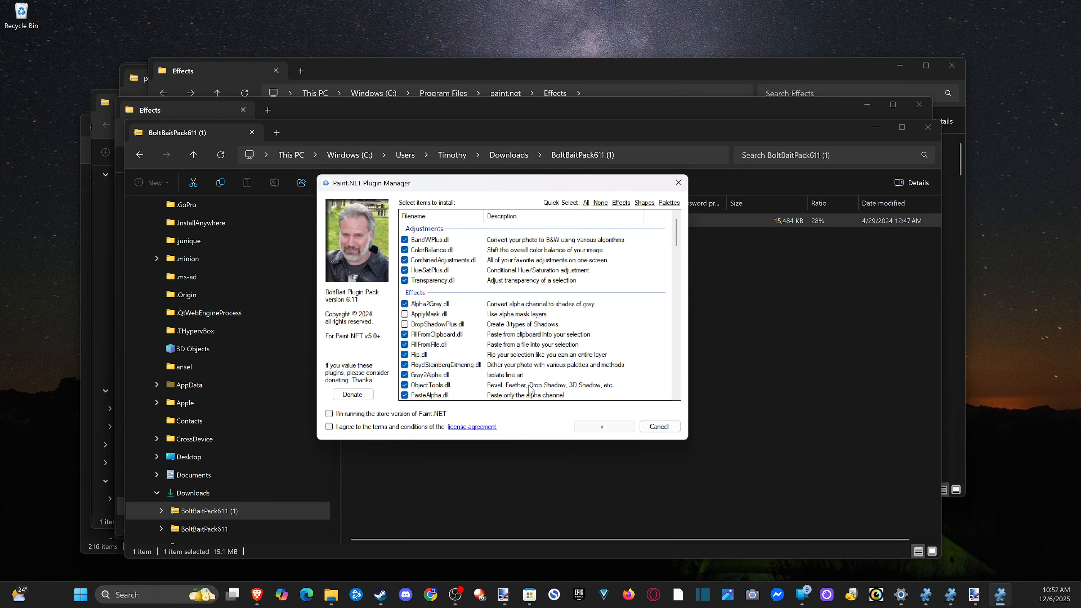
Close the running paint.net window, and accept the license agreement in the Plugin Manager before closing it without installing
{"action": "right_click", "coordinate": [505, 597]}
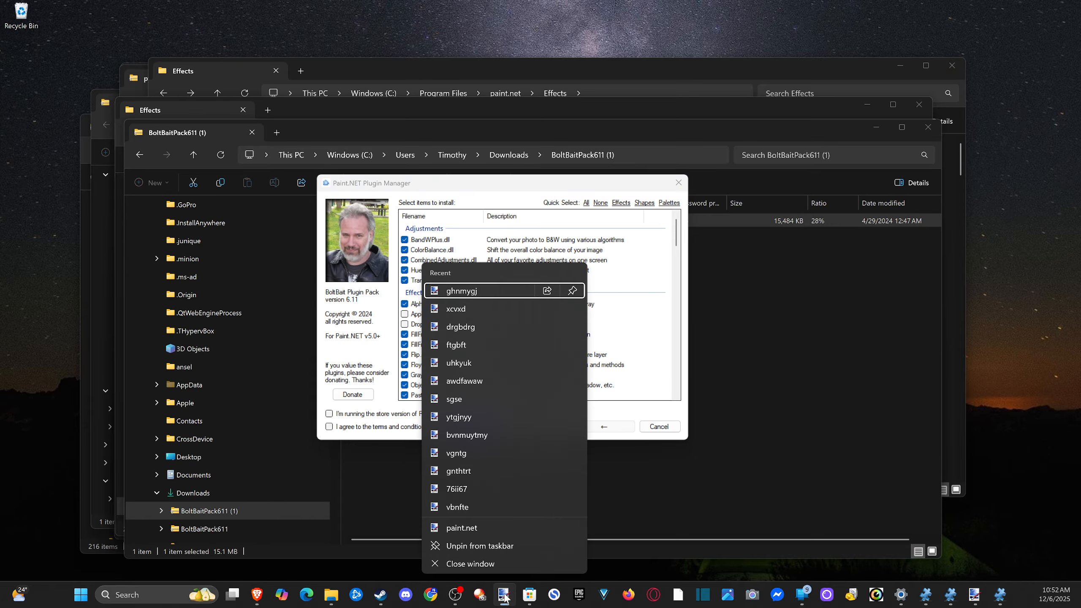
{"action": "left_click", "coordinate": [499, 566]}
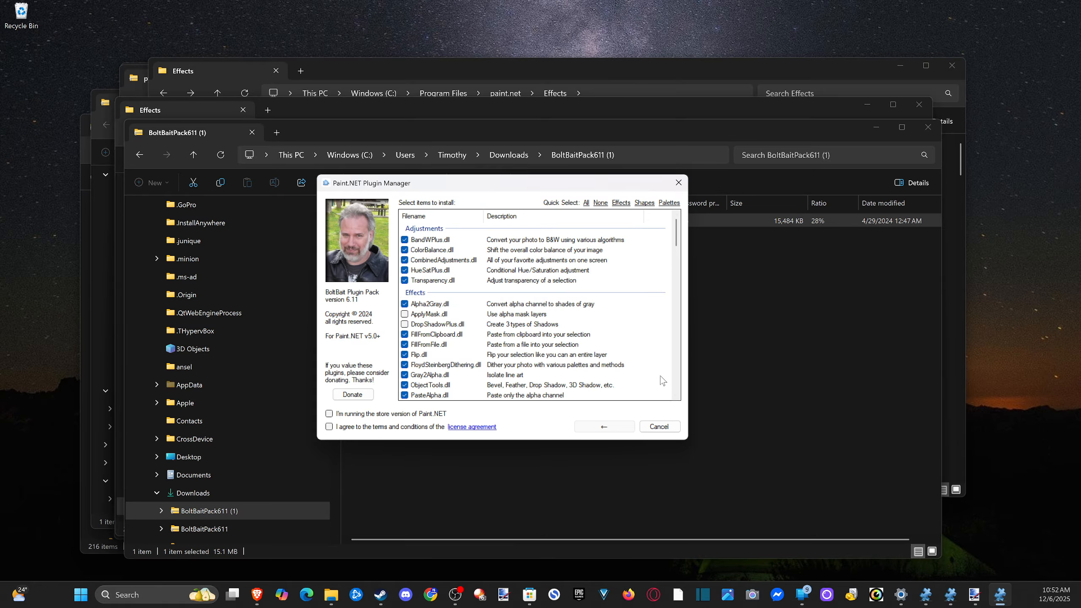
{"action": "left_click", "coordinate": [334, 428]}
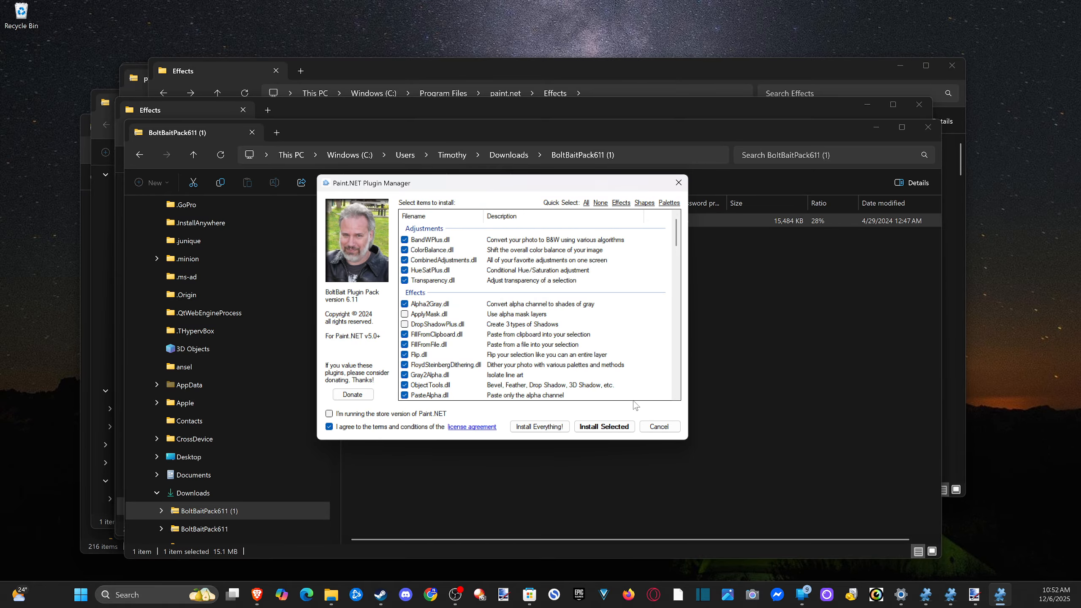
{"action": "left_click", "coordinate": [678, 183]}
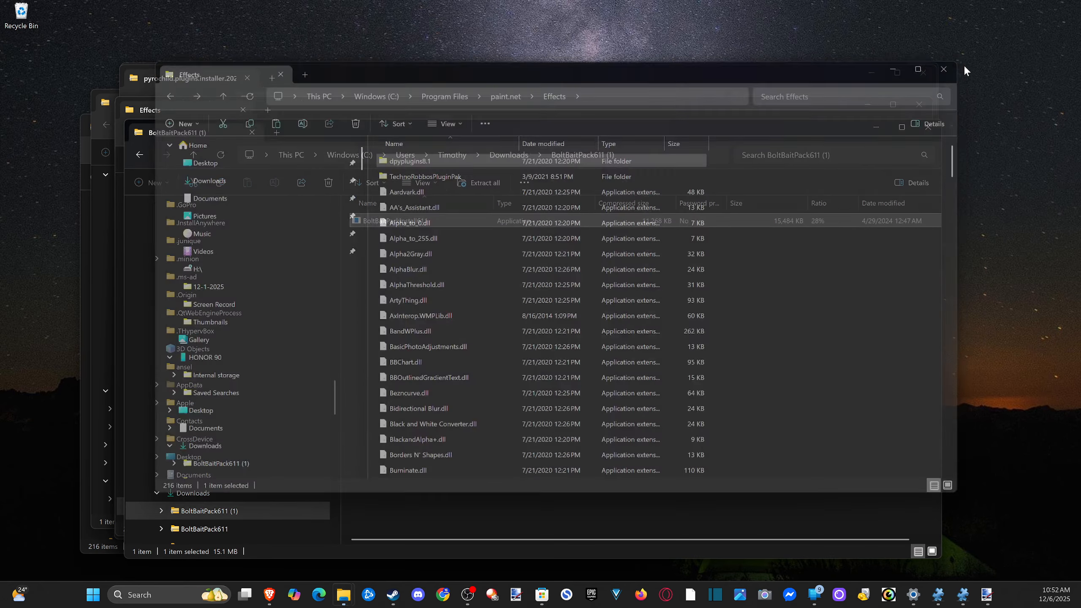
Close all open File Explorer windows, including the Effects and BoltBaitPack611 (1) folders
{"action": "left_click", "coordinate": [940, 70]}
{"action": "left_click", "coordinate": [934, 70]}
{"action": "left_click", "coordinate": [926, 72]}
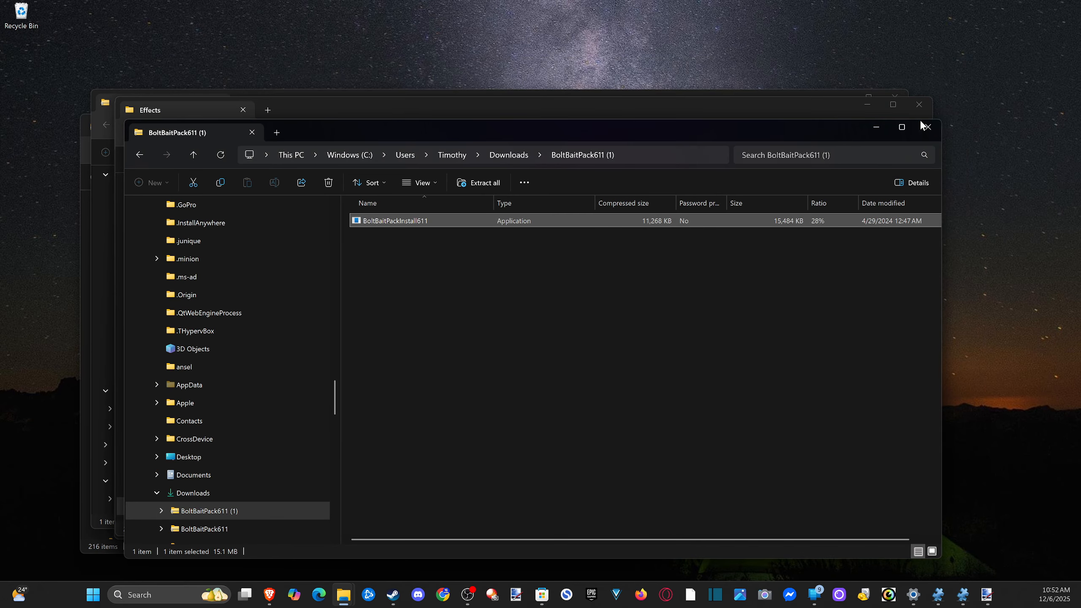
{"action": "left_click", "coordinate": [918, 107]}
{"action": "left_click", "coordinate": [902, 99]}
{"action": "left_click", "coordinate": [901, 98]}
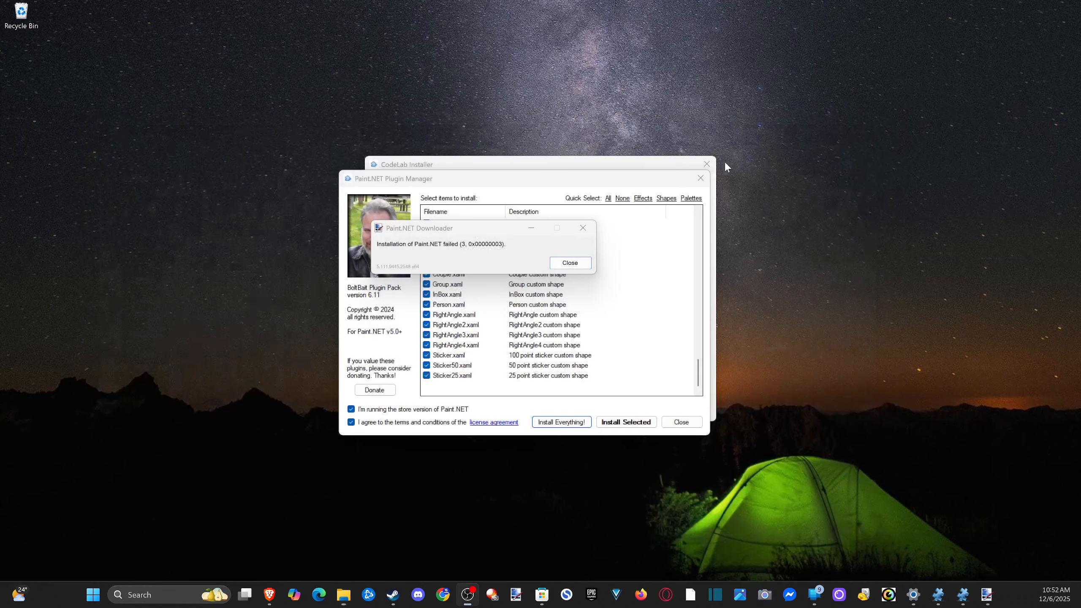
Close the CodeLab Installer, the Paint.NET Downloader message and the Paint.NET Plugin Manager
{"action": "left_click", "coordinate": [706, 164]}
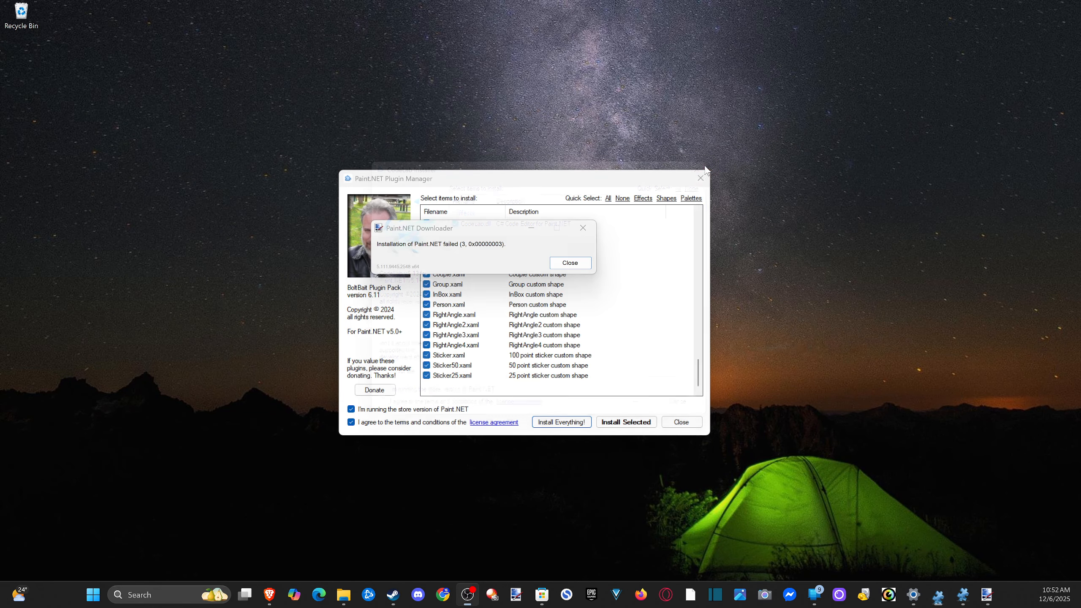
{"action": "left_click", "coordinate": [567, 261]}
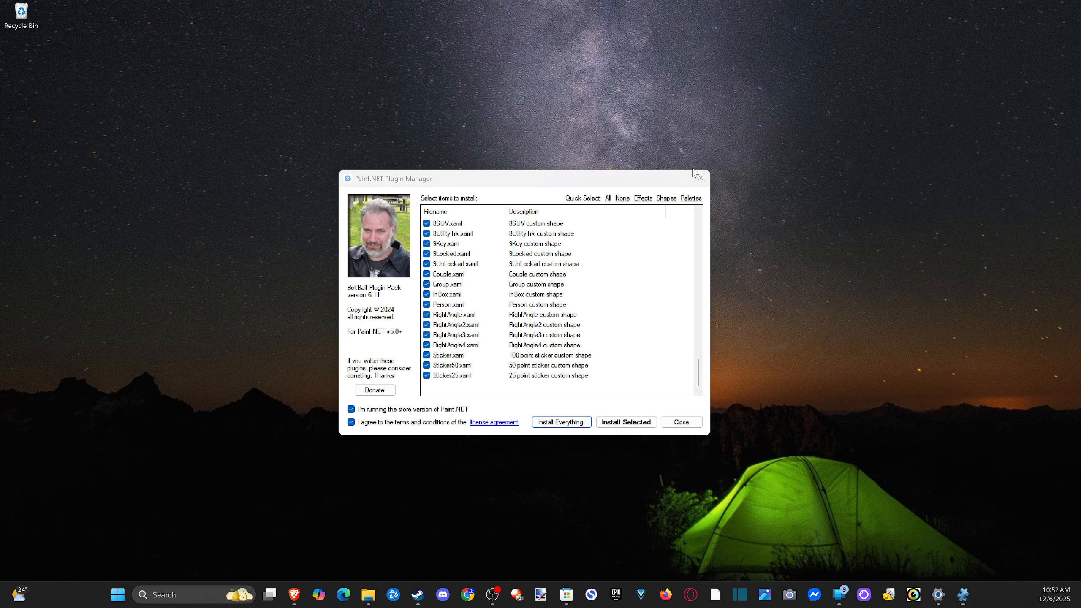
{"action": "left_click", "coordinate": [701, 179]}
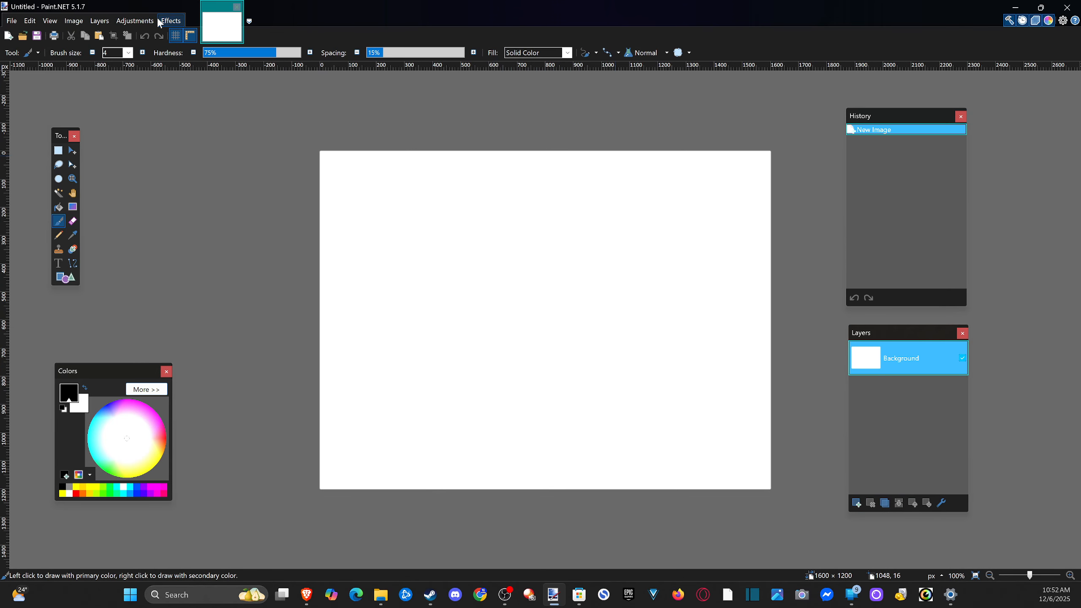
Browse the Photo effects for installed plugins and open TR's Portrait Retouch, cancelling it without applying
{"action": "left_click", "coordinate": [159, 20]}
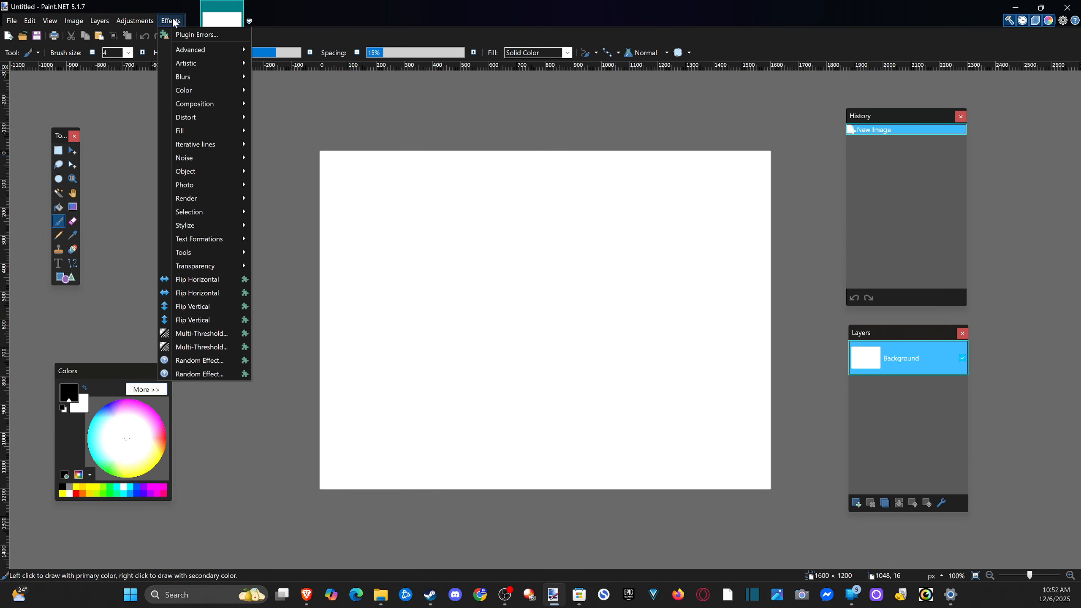
{"action": "mouse_move", "coordinate": [211, 178]}
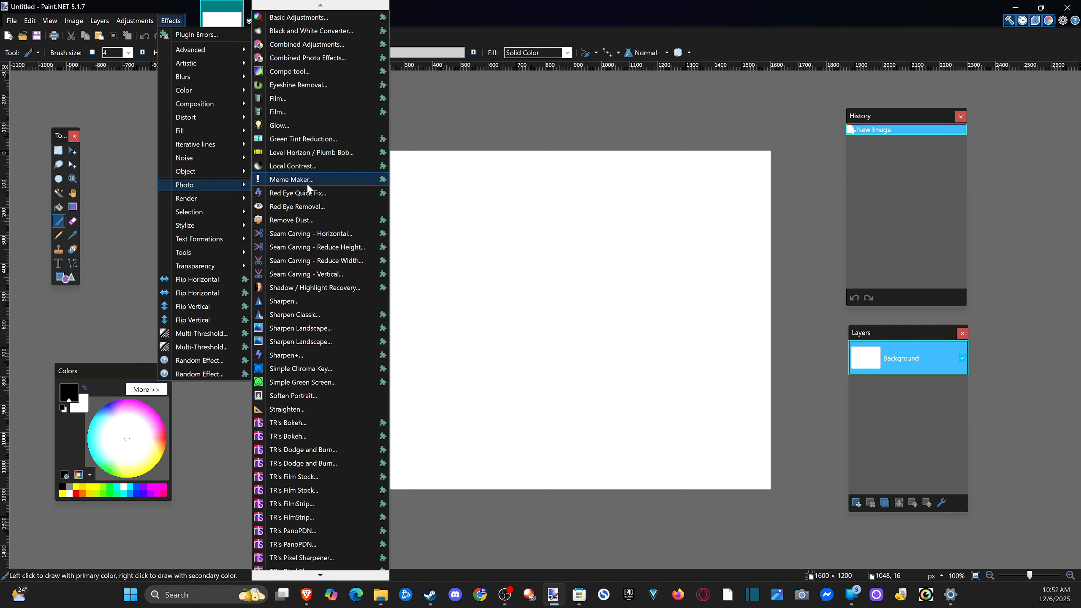
{"action": "scroll", "coordinate": [323, 202], "scroll_direction": "down", "scroll_amount": 3}
{"action": "scroll", "coordinate": [324, 202], "scroll_direction": "down", "scroll_amount": 1}
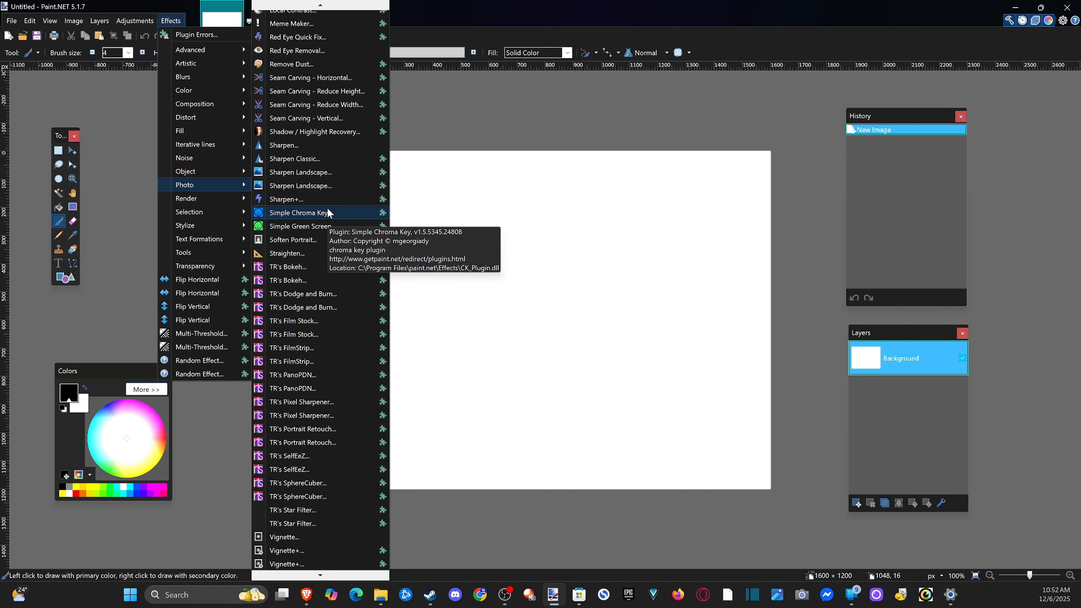
{"action": "left_click", "coordinate": [326, 443]}
{"action": "left_click", "coordinate": [622, 353]}
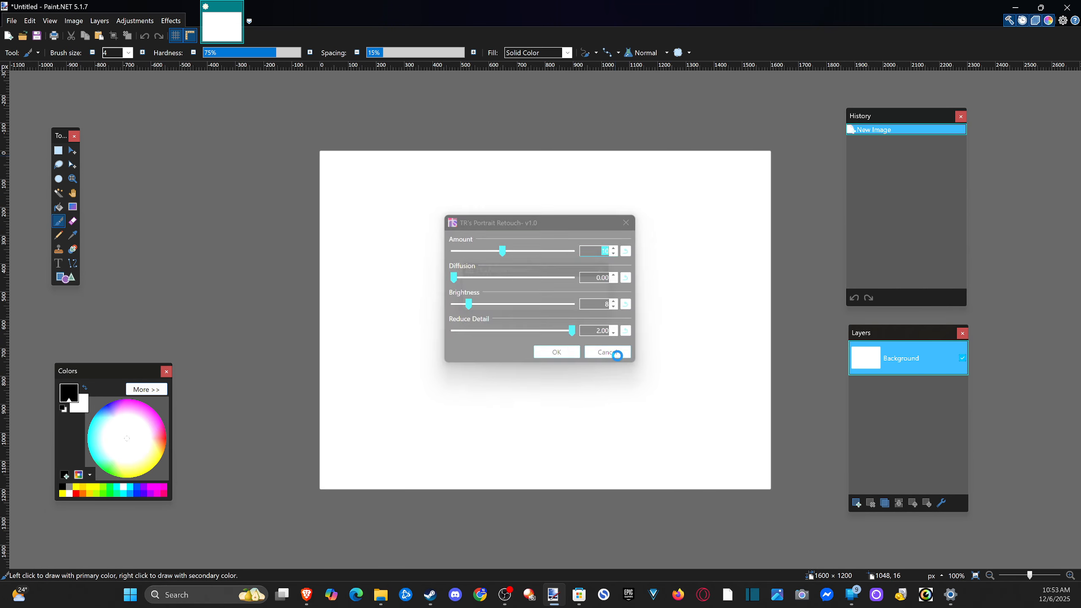
Look through the installed plugins in the Object and Color effect categories
{"action": "left_click", "coordinate": [170, 20]}
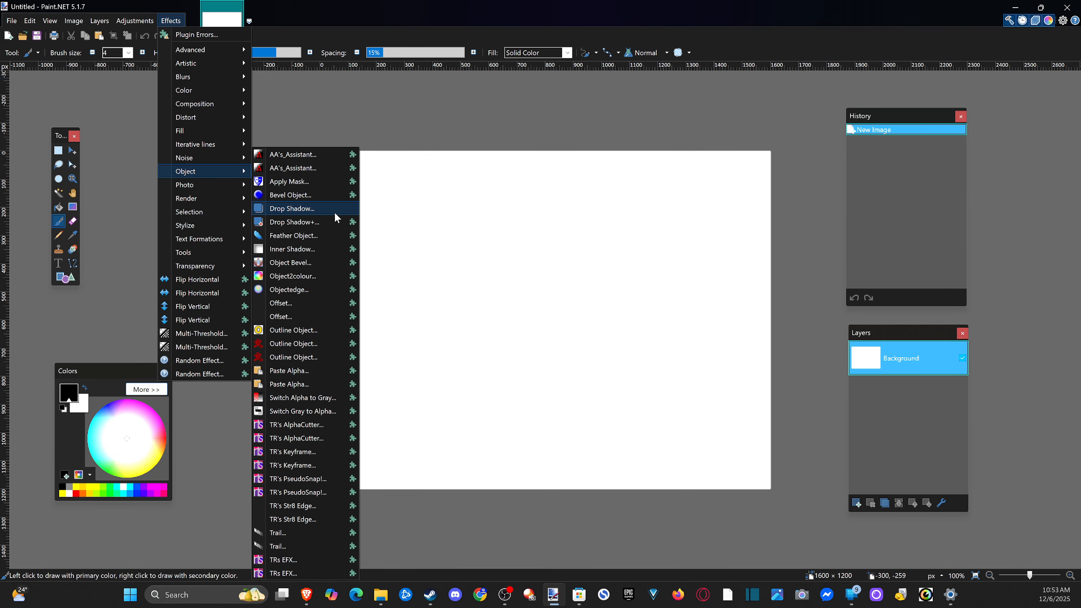
{"action": "mouse_move", "coordinate": [228, 90]}
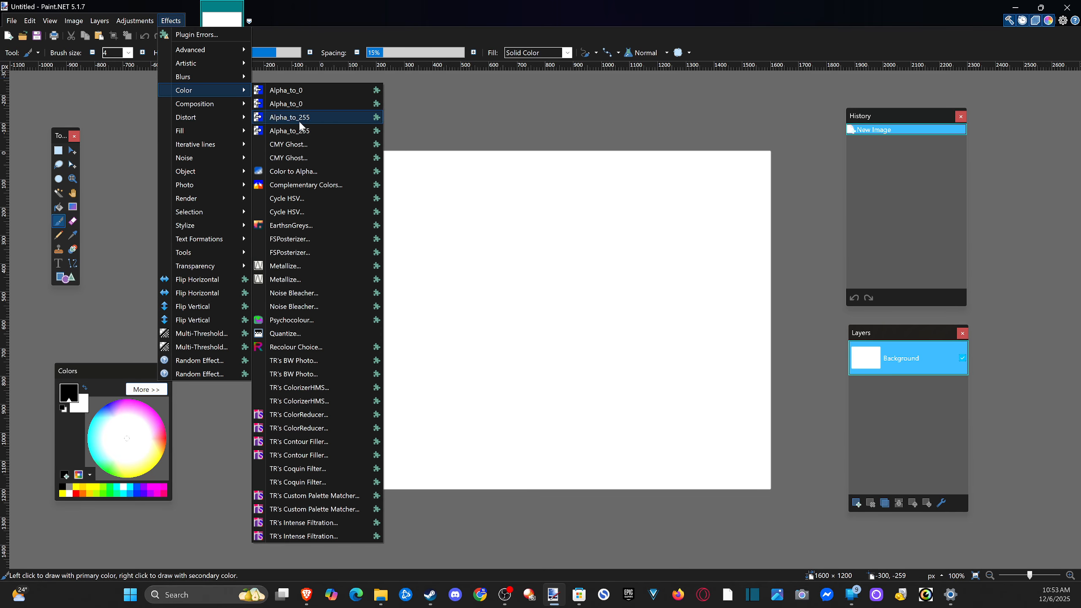